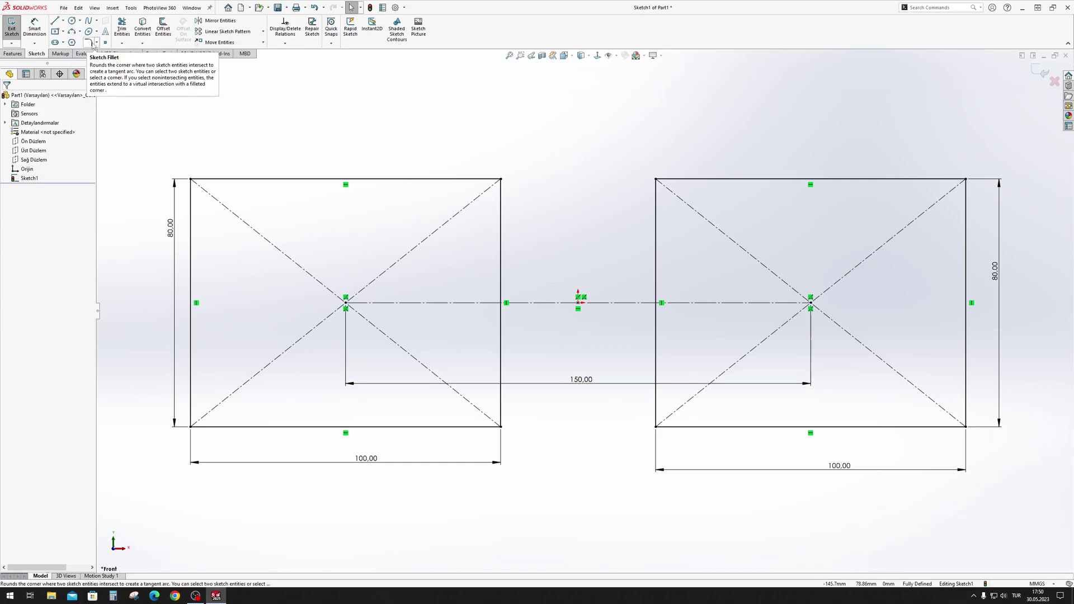
Step: Start the Sketch Fillet tool from the Sketch tab's fillet and chamfer dropdown
click(96, 43)
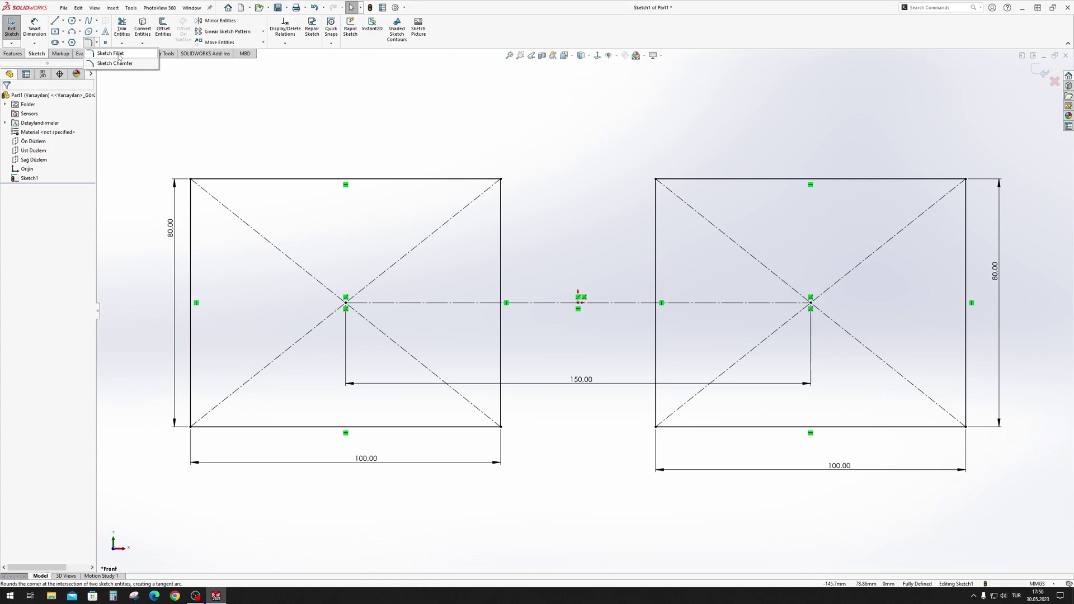
click(114, 53)
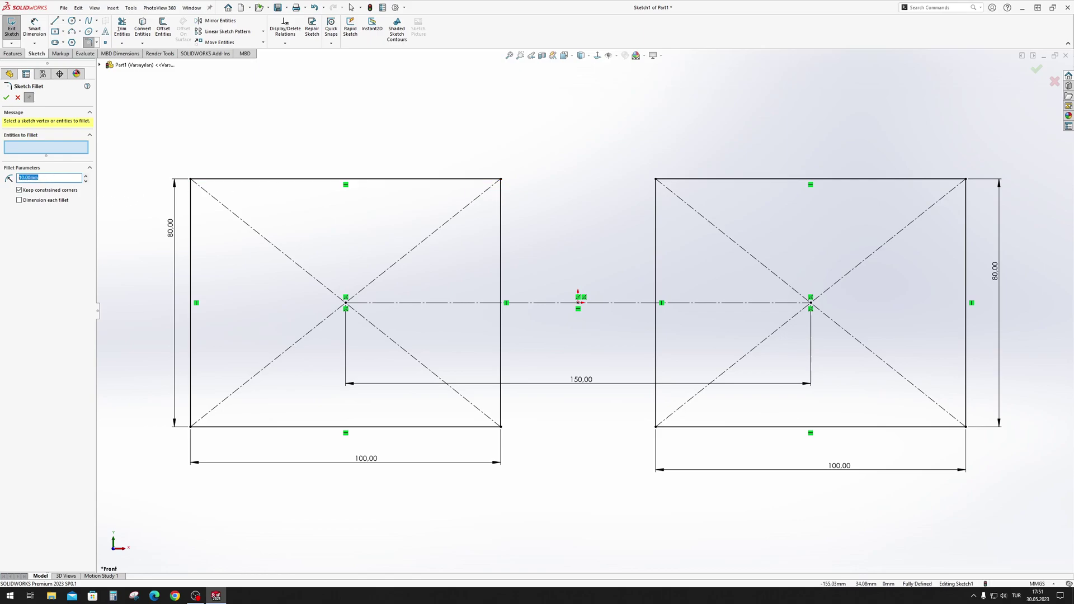
Step: Try fillet radii of 20, 100 (rejected) and 60 mm
text(20)
double_click(28, 177)
text(100)
click(500, 179)
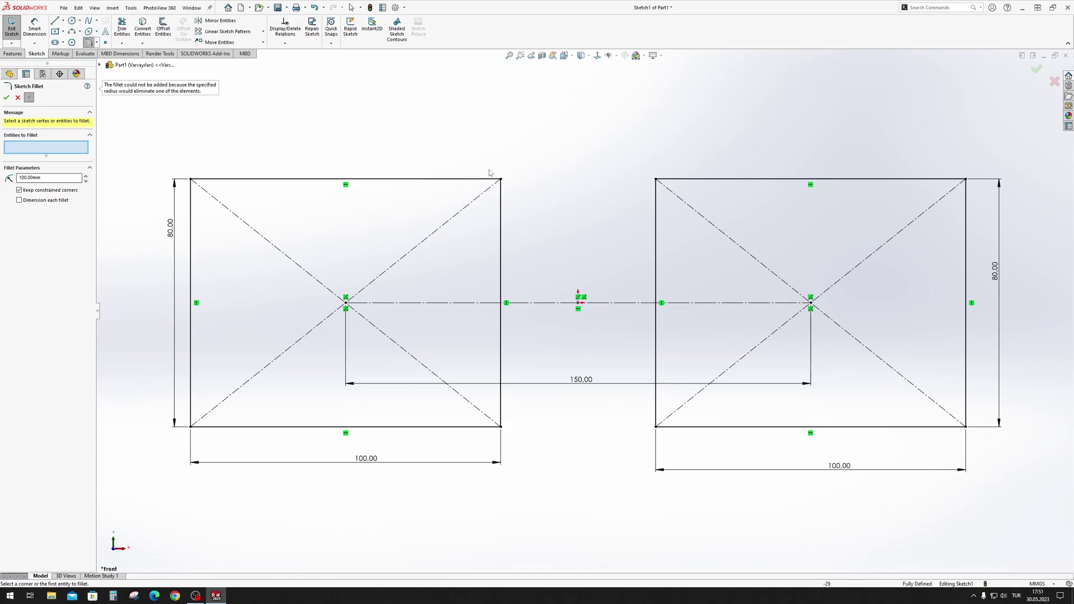
double_click(49, 177)
text(60)
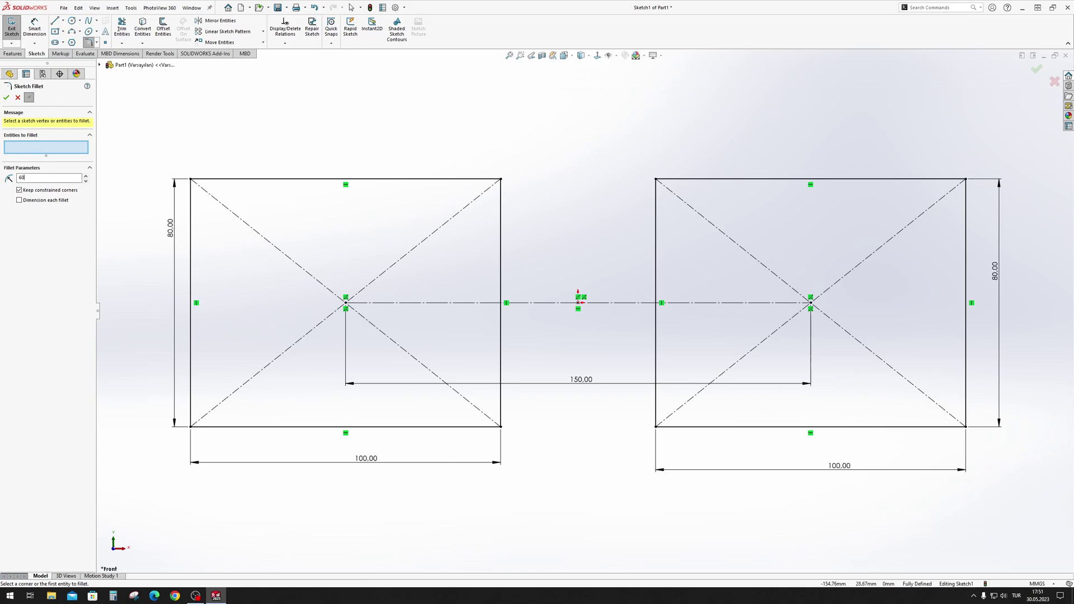
key(Return)
Step: Try radii of 70, 75, 80 and 78 mm, then settle on 10 mm
double_click(33, 177)
text(70.00mm)
double_click(33, 178)
text(75.00mm)
double_click(28, 177)
text(80.00mm)
double_click(33, 177)
text(78.00mm)
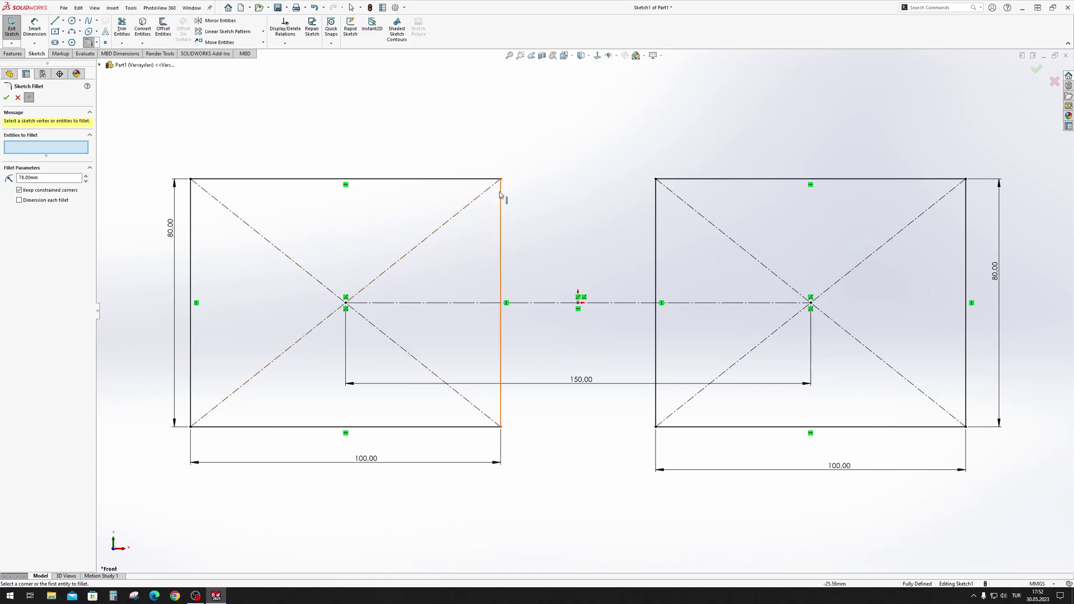
click(49, 177)
text(10)
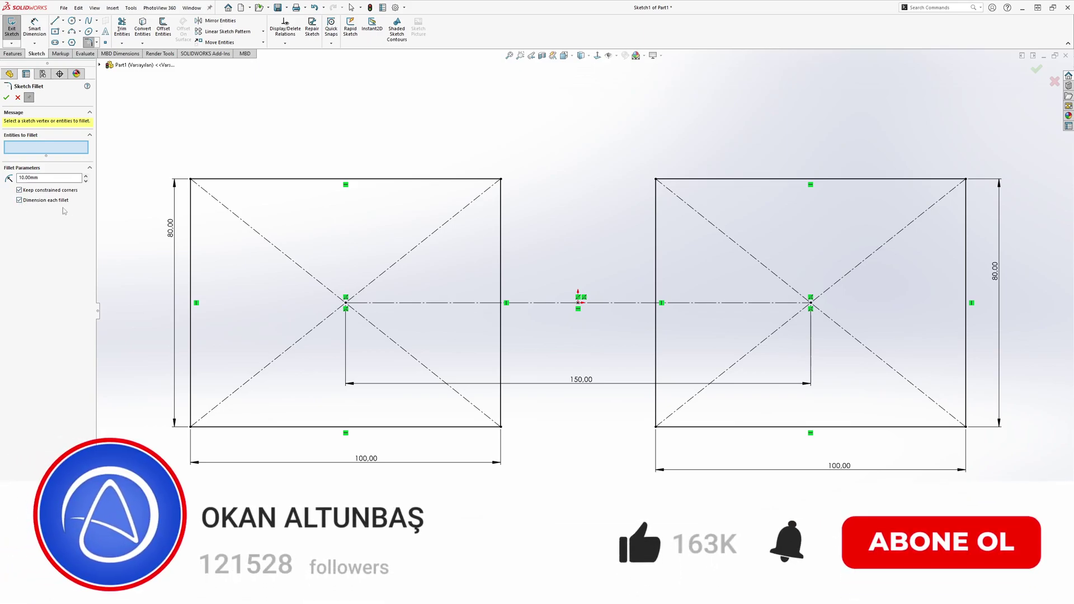
Step: Turn off Keep constrained corners, turn on Dimension each fillet, and pick the left rectangle's four corners
click(20, 190)
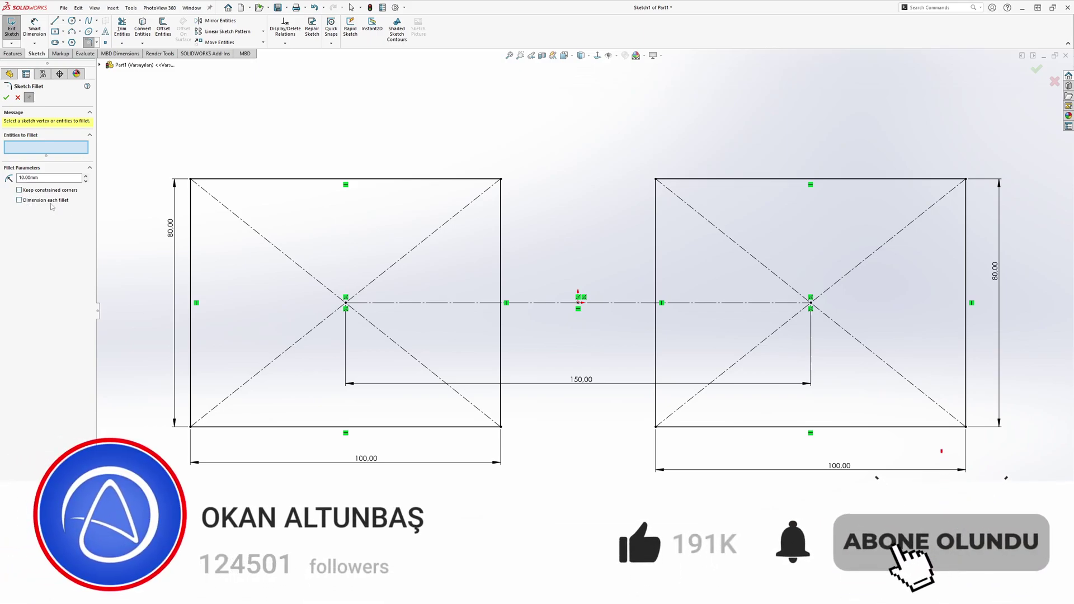
click(19, 200)
click(191, 179)
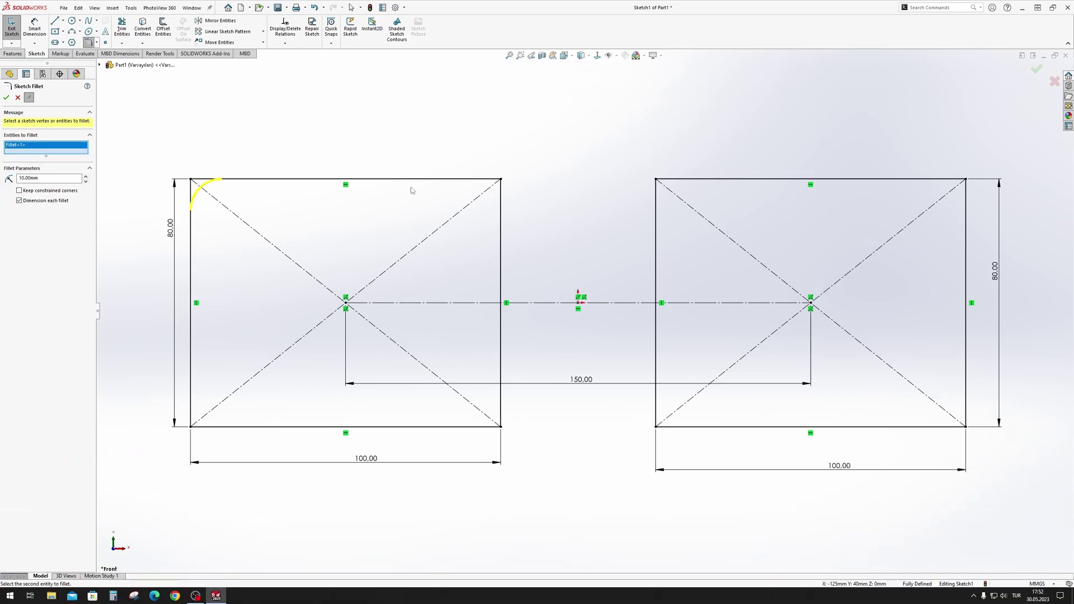
click(501, 178)
click(500, 427)
click(190, 426)
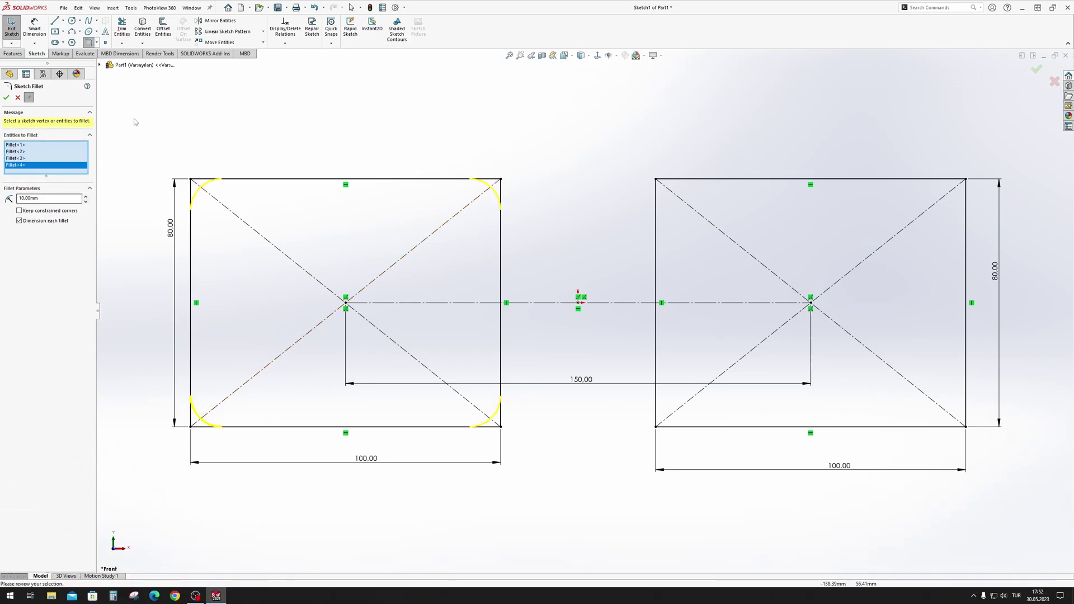
Step: Remove the queued corners from the fillet list with Delete and Clear Selections, leaving it empty
right_click(35, 158)
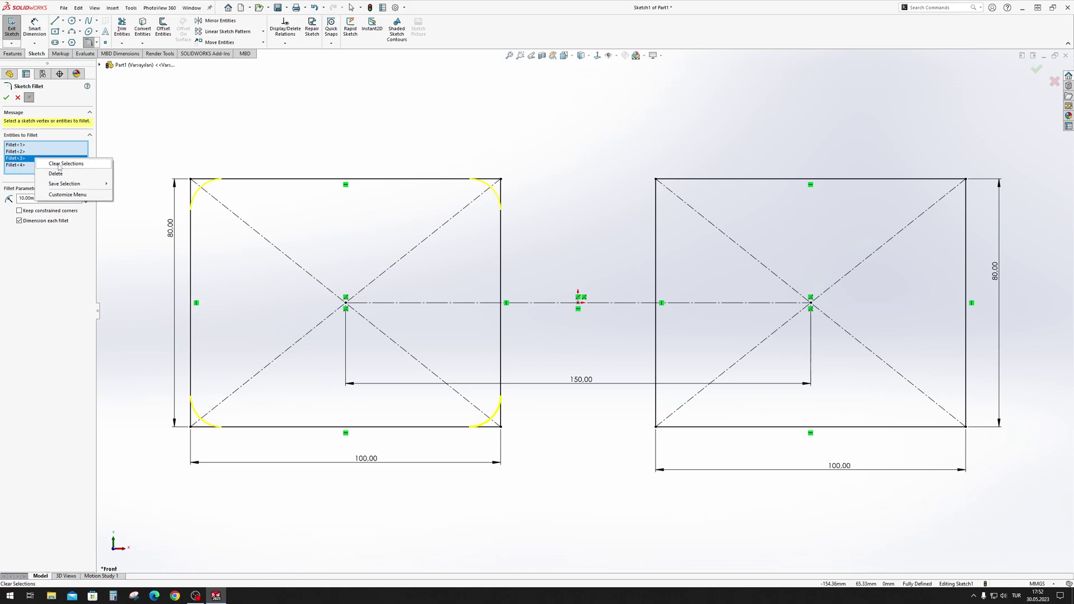
click(60, 165)
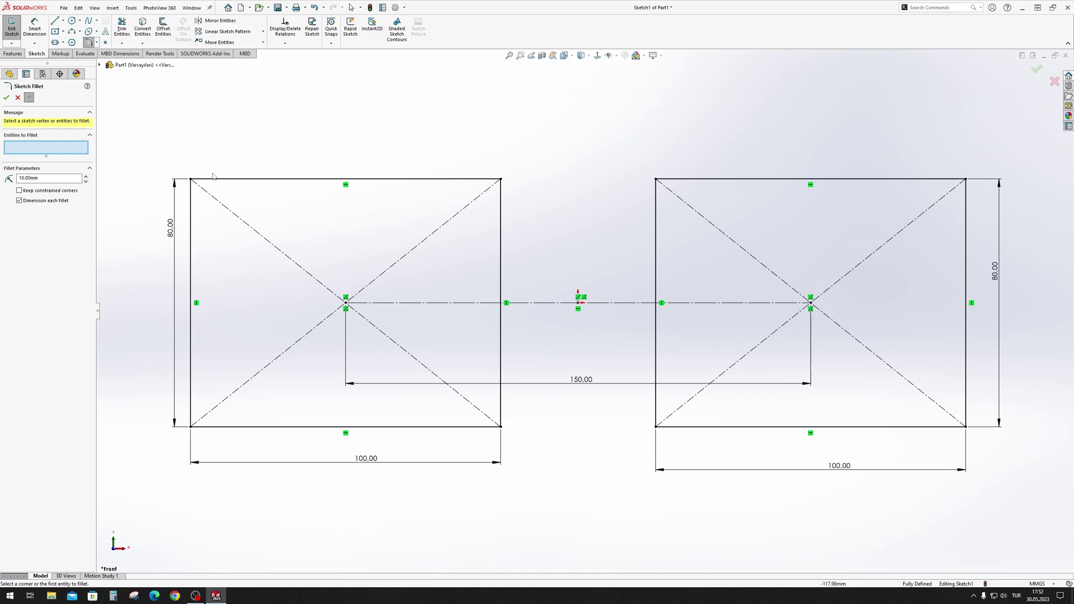
key(ctrl+z)
click(32, 145)
right_click(26, 148)
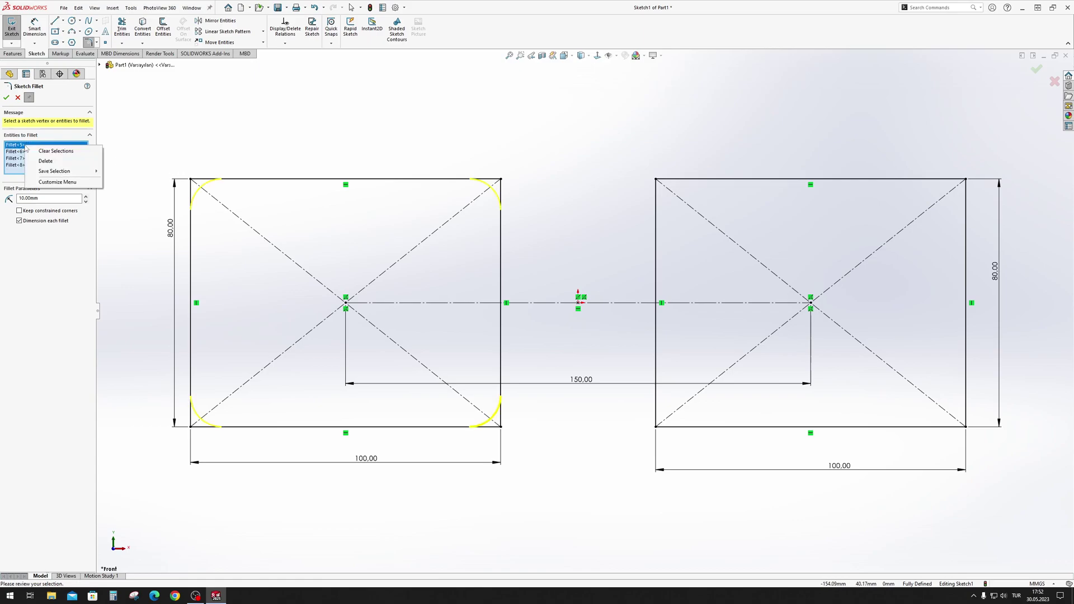
click(47, 163)
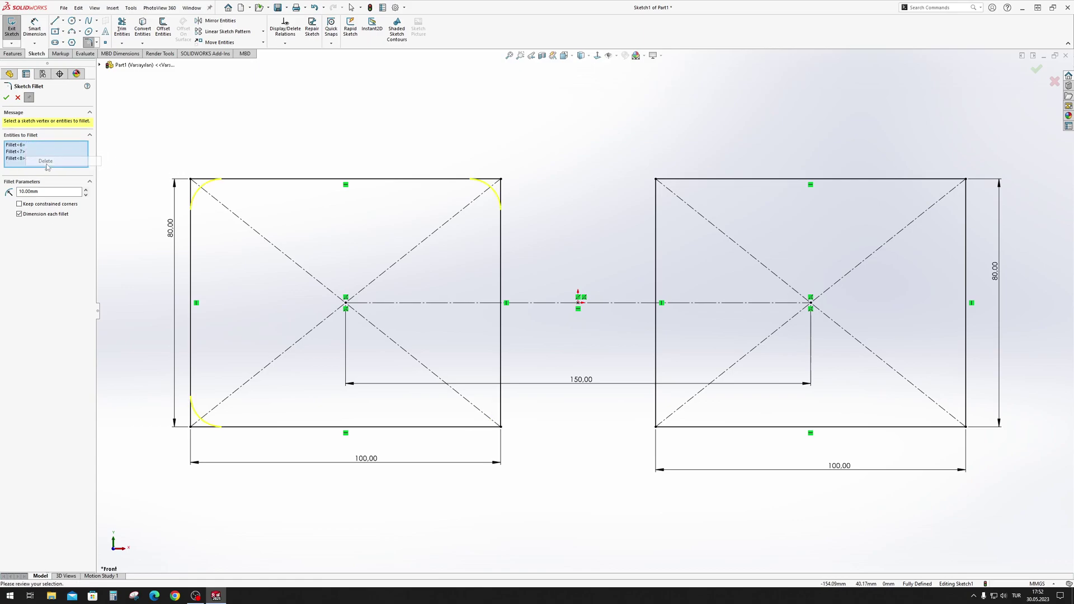
right_click(23, 147)
click(49, 163)
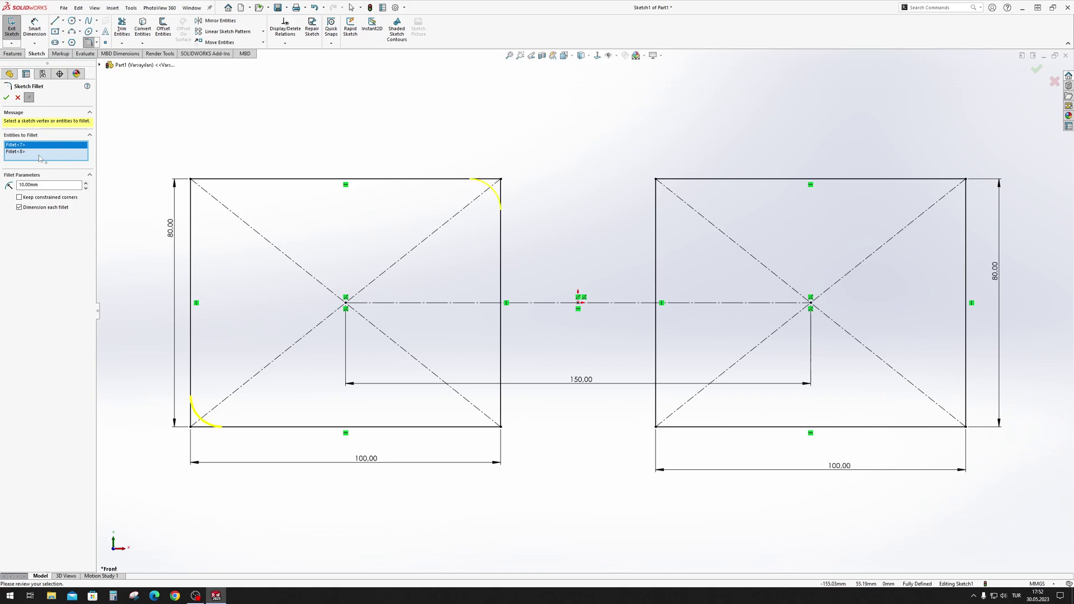
right_click(32, 152)
click(53, 161)
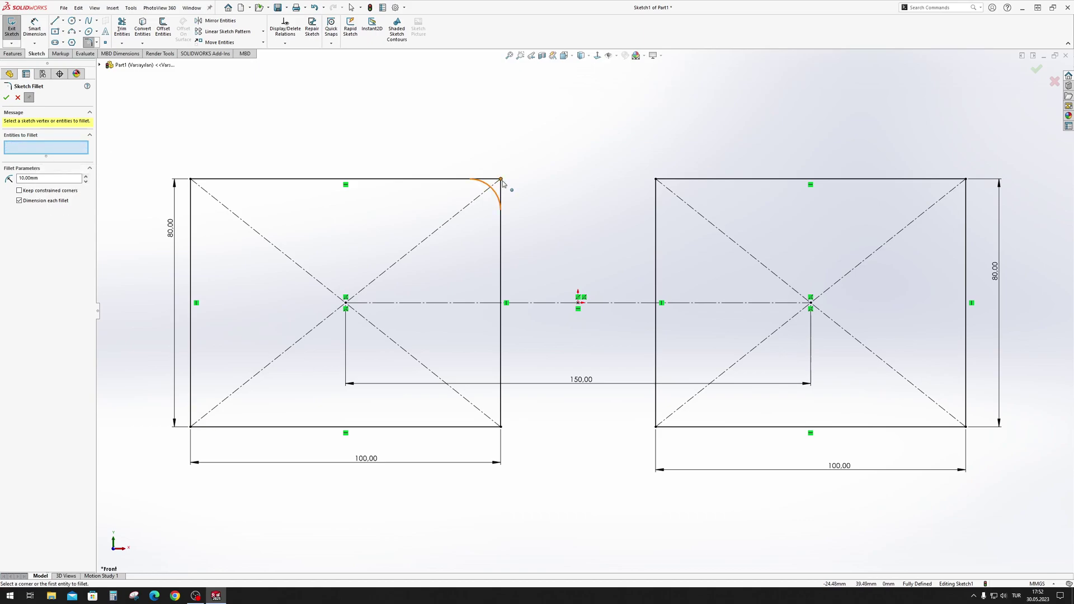
Step: Fillet the left rectangle's four corners at 10 mm, then undo the fillets
click(502, 181)
click(501, 428)
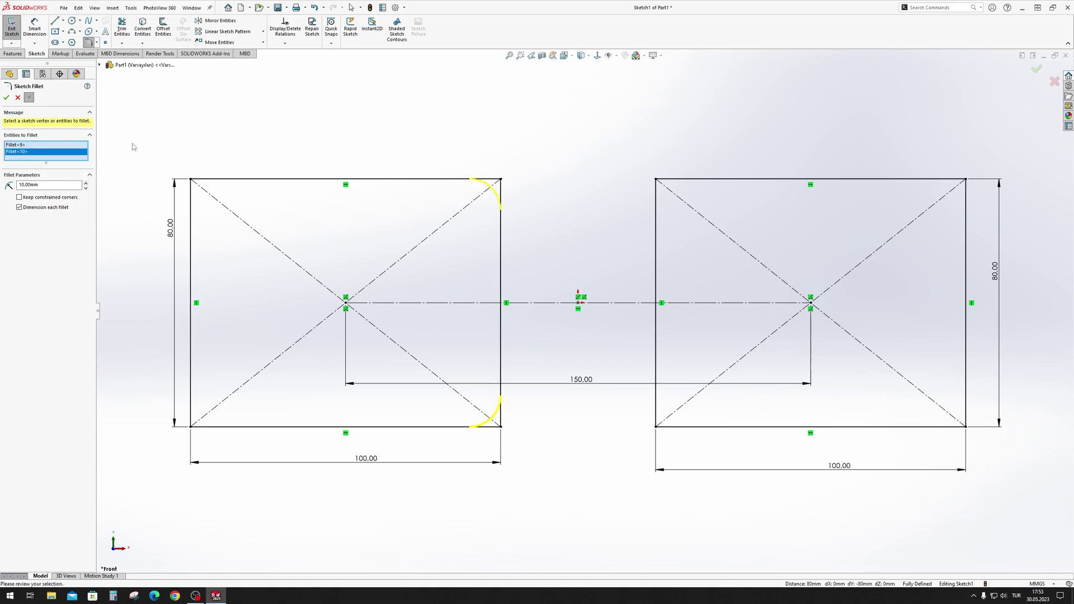
drag(134, 143, 263, 476)
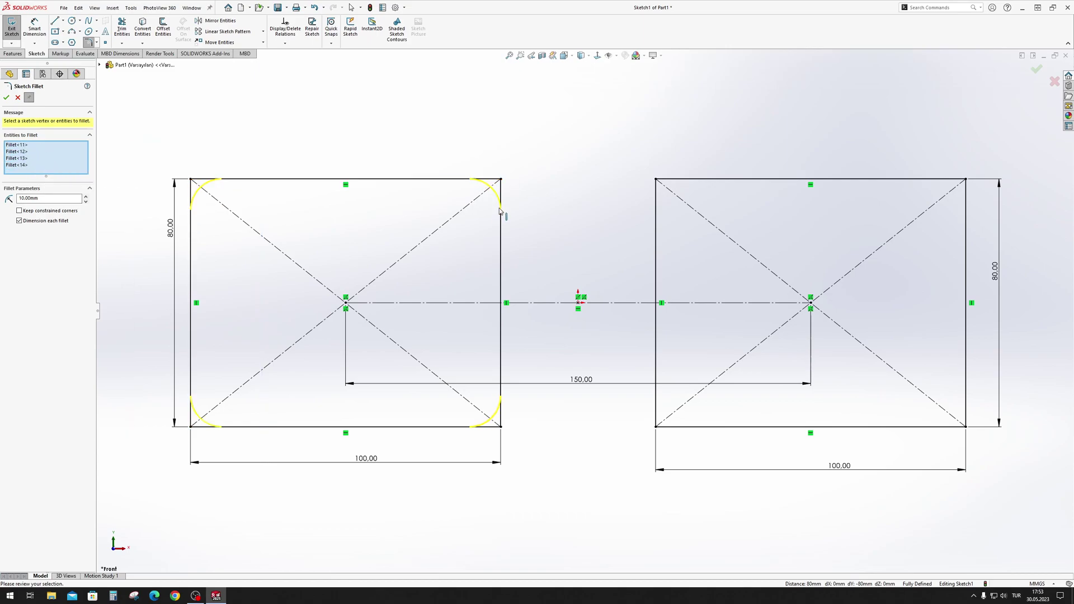
click(64, 198)
click(6, 98)
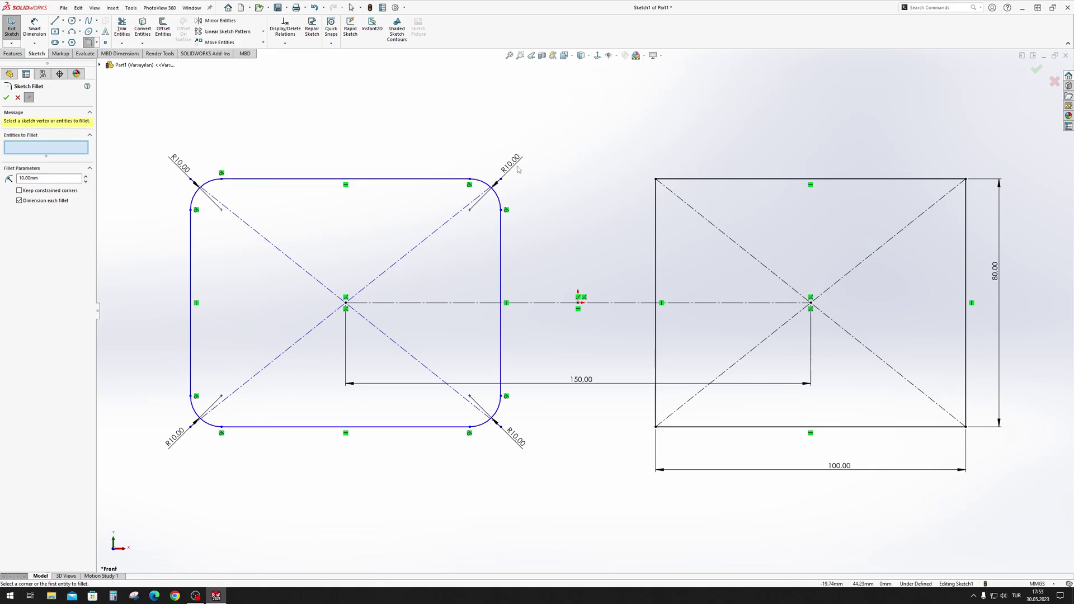
key(ctrl+z)
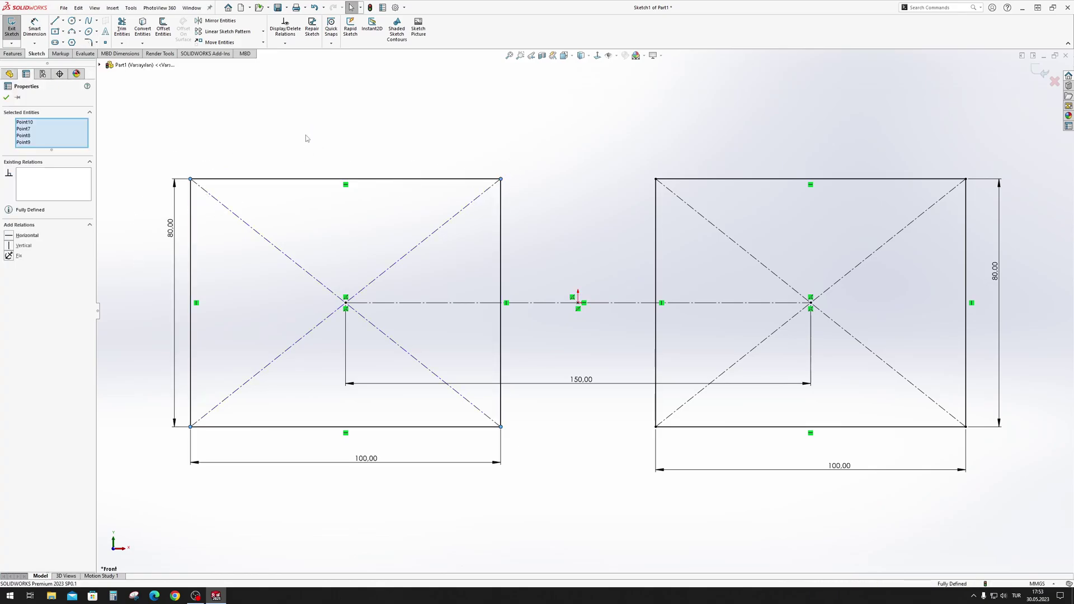
Step: Apply 10 mm fillets to the left rectangle's corners with Dimension each fillet off
click(88, 42)
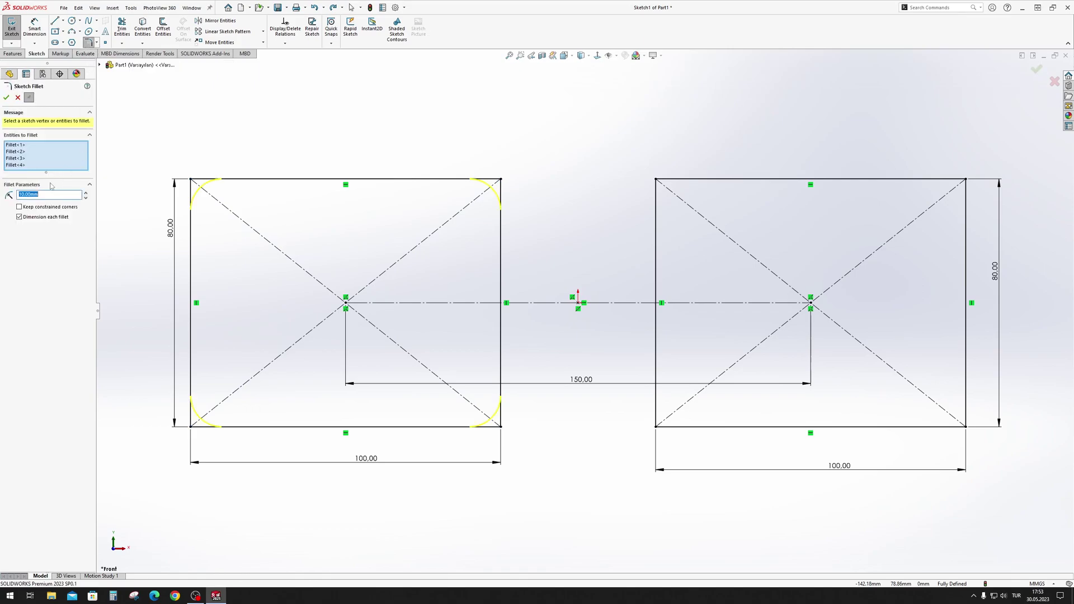
click(19, 217)
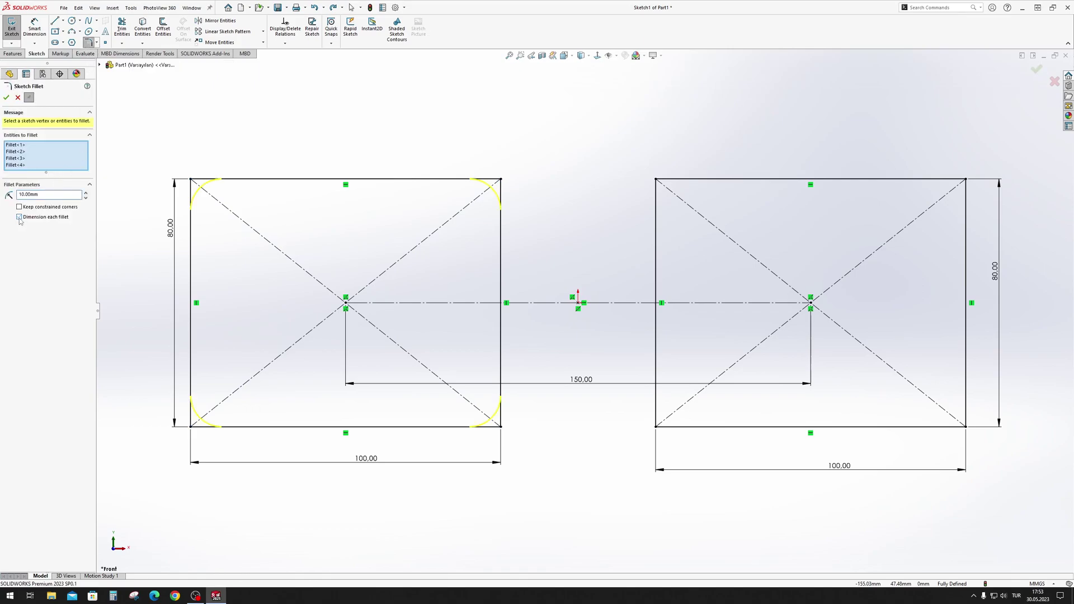
click(8, 99)
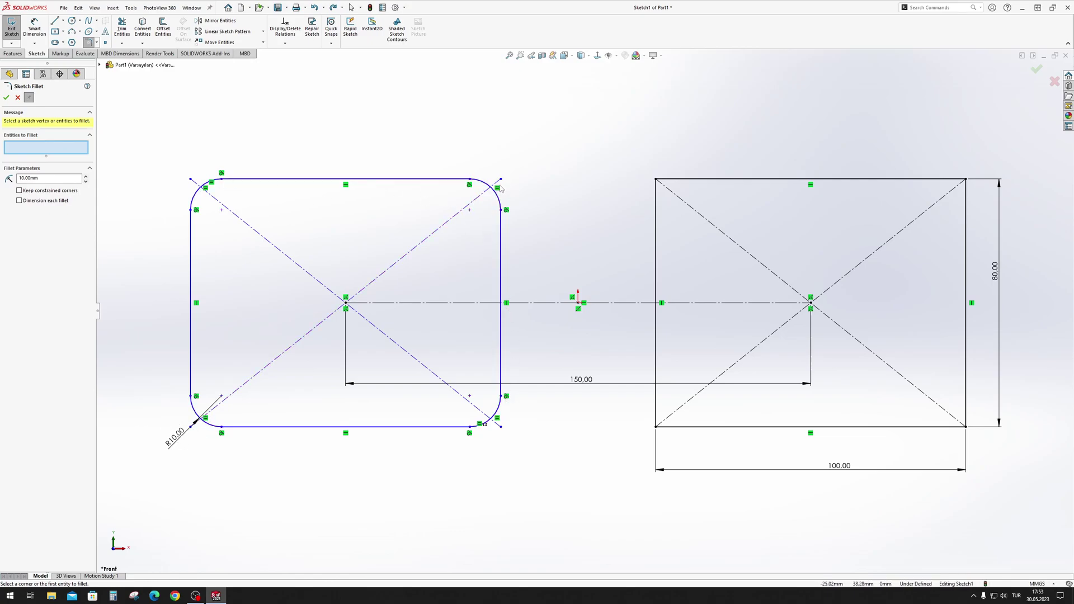
key(Escape)
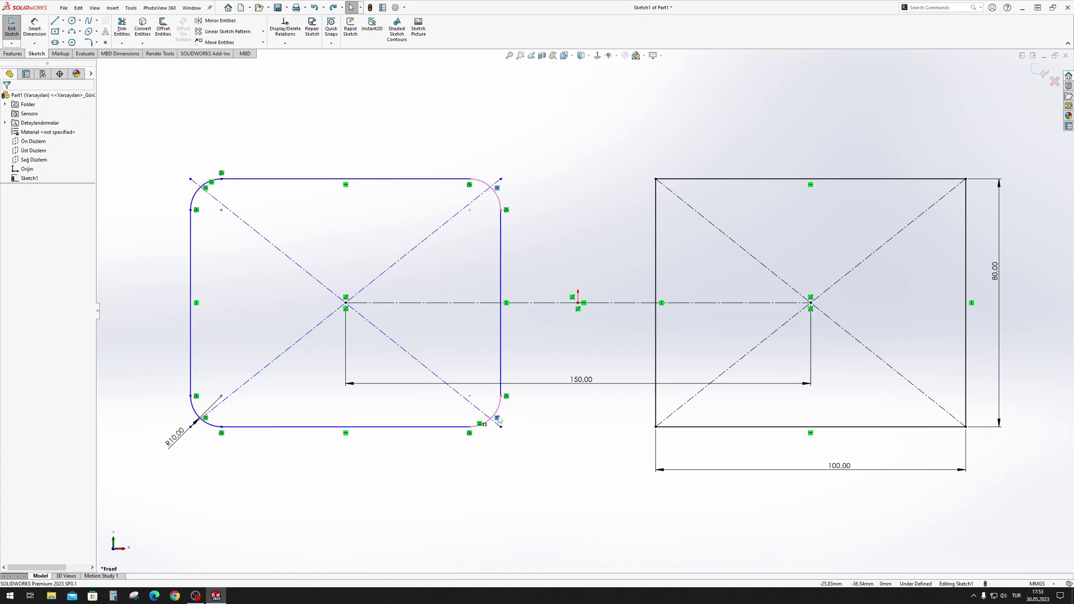
Step: Inspect the Equal radius relations of the two left fillet arcs
click(206, 189)
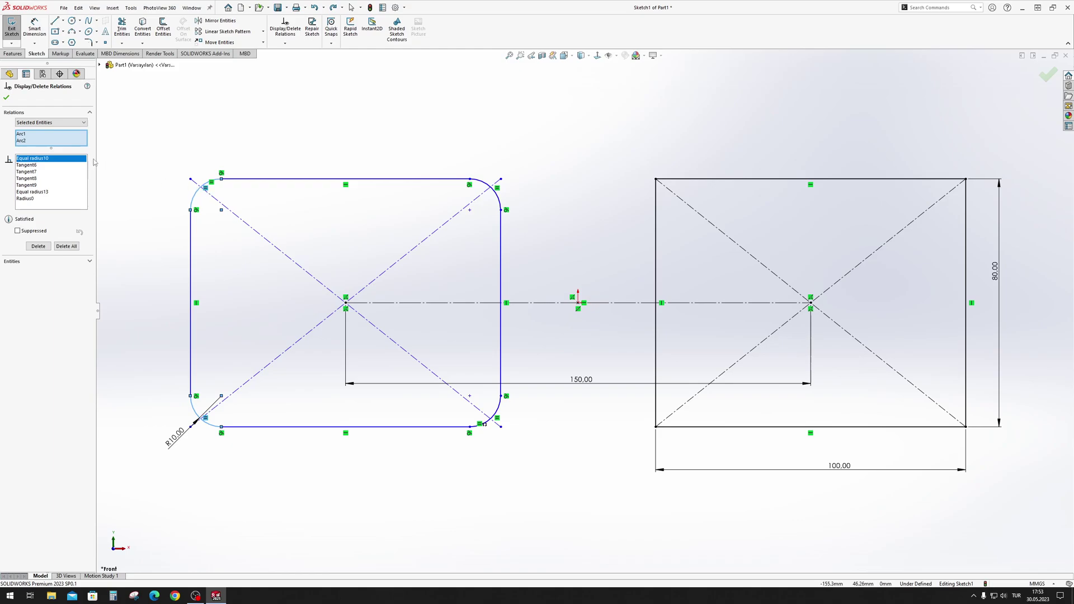
click(31, 140)
click(31, 136)
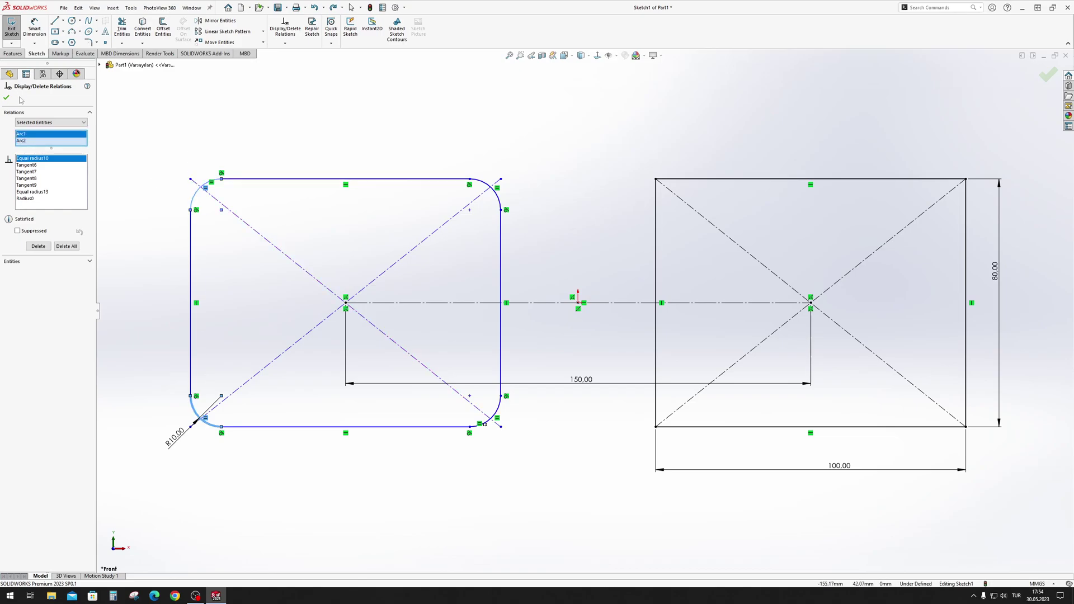
click(6, 98)
Step: Inspect the two right fillet arcs' relations, then undo the four fillets
click(491, 188)
ctrl+click(492, 417)
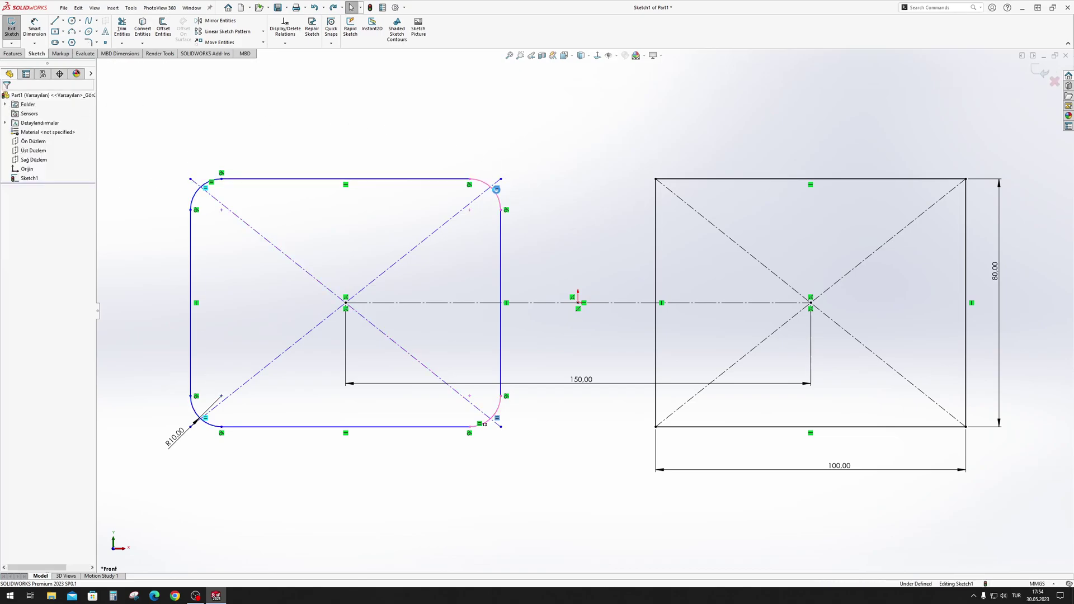
click(286, 28)
click(40, 134)
click(38, 140)
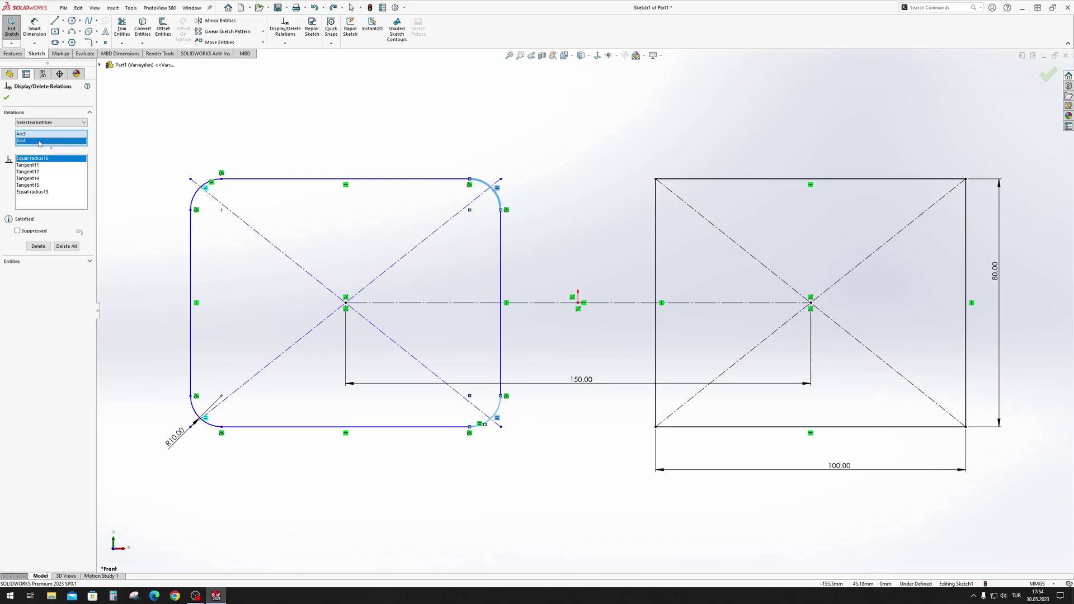
key(Escape)
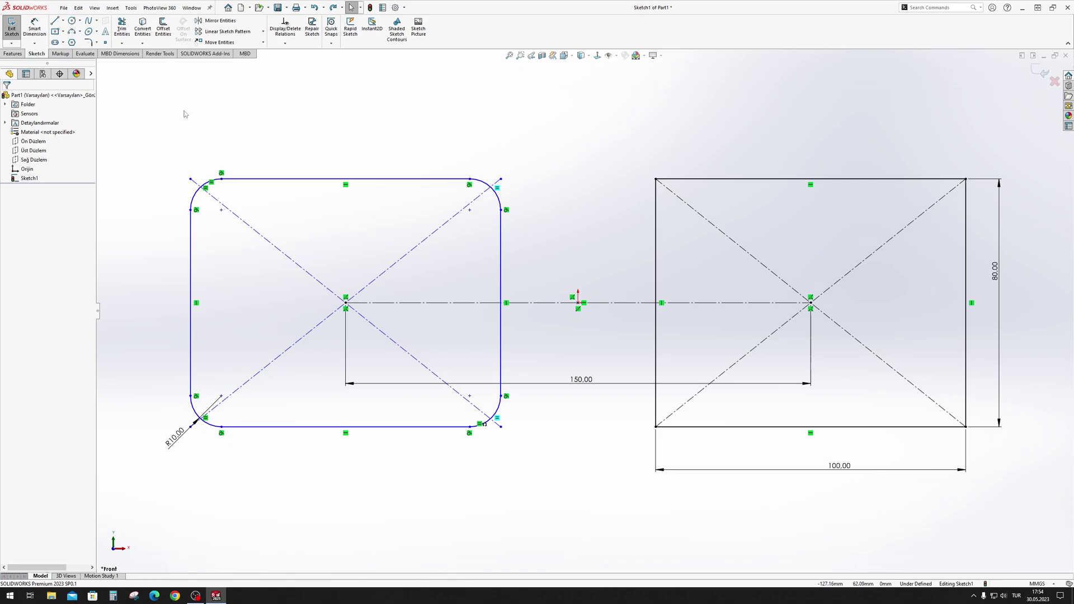
key(ctrl+z)
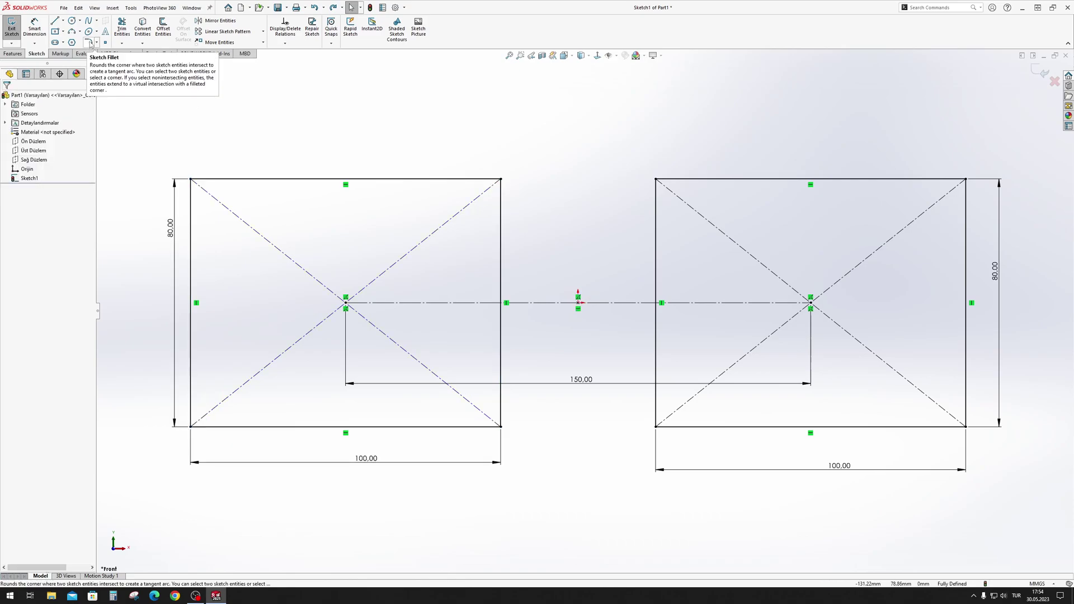
Step: Box-select the left rectangle's corners and apply 10 mm fillets with one R10.00 dimension
click(91, 44)
mouse_move(177, 149)
mouse_down()
mouse_move(463, 479)
mouse_move(537, 492)
mouse_up()
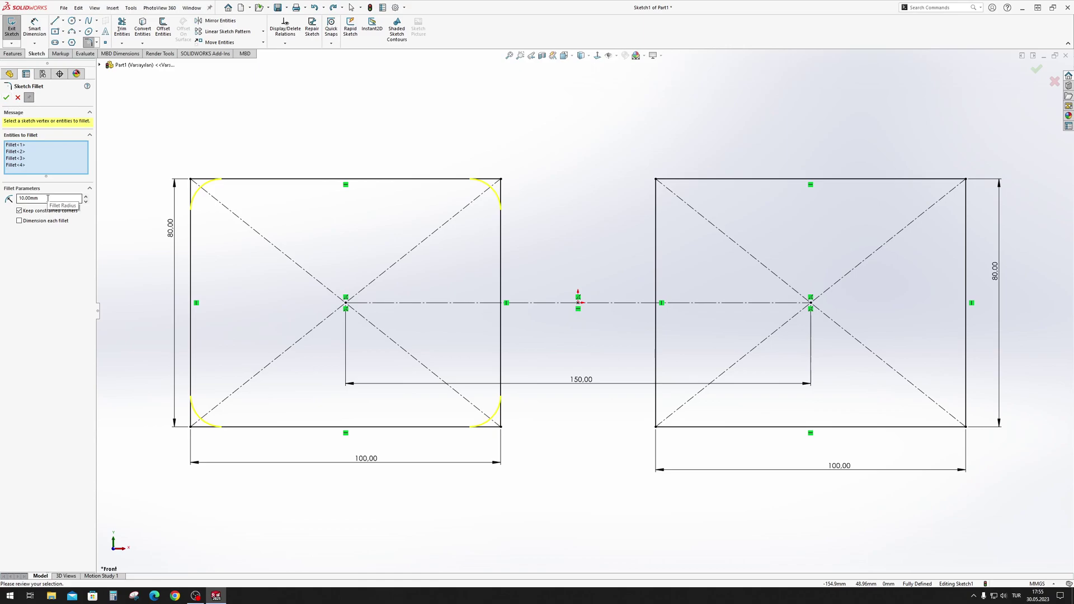
click(7, 98)
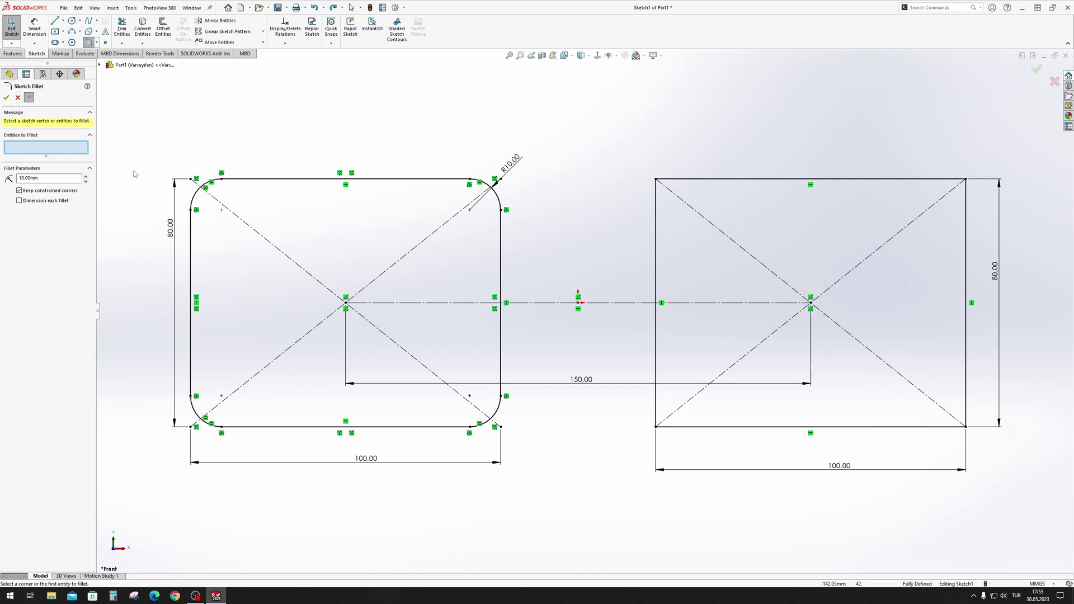
key(Escape)
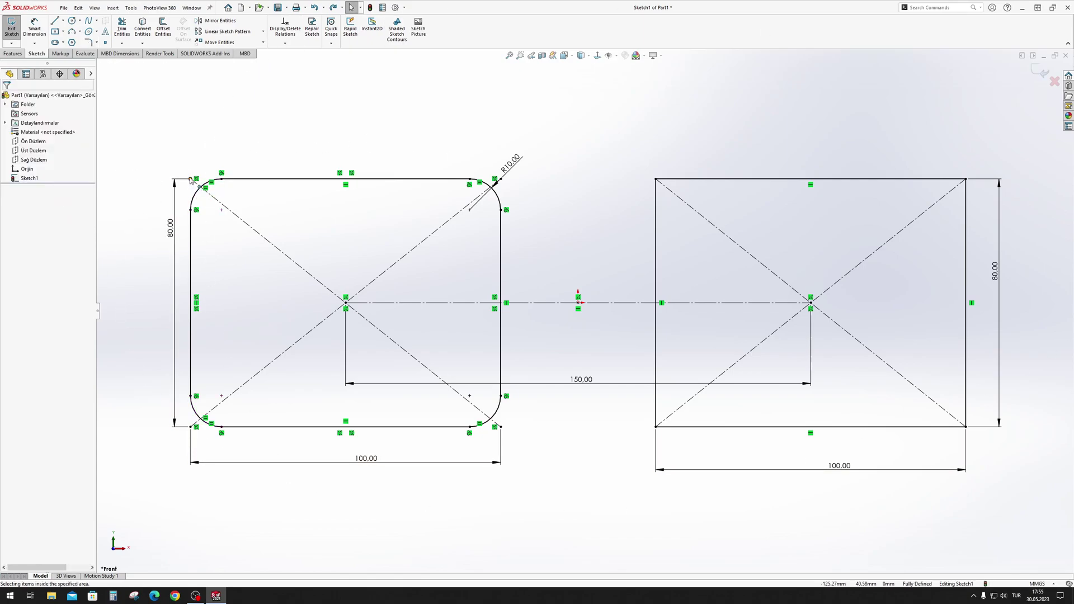
Step: Fillet the right rectangle's four corners at R10, then drag a diagonal endpoint and its top-left corner
drag(500, 179, 552, 139)
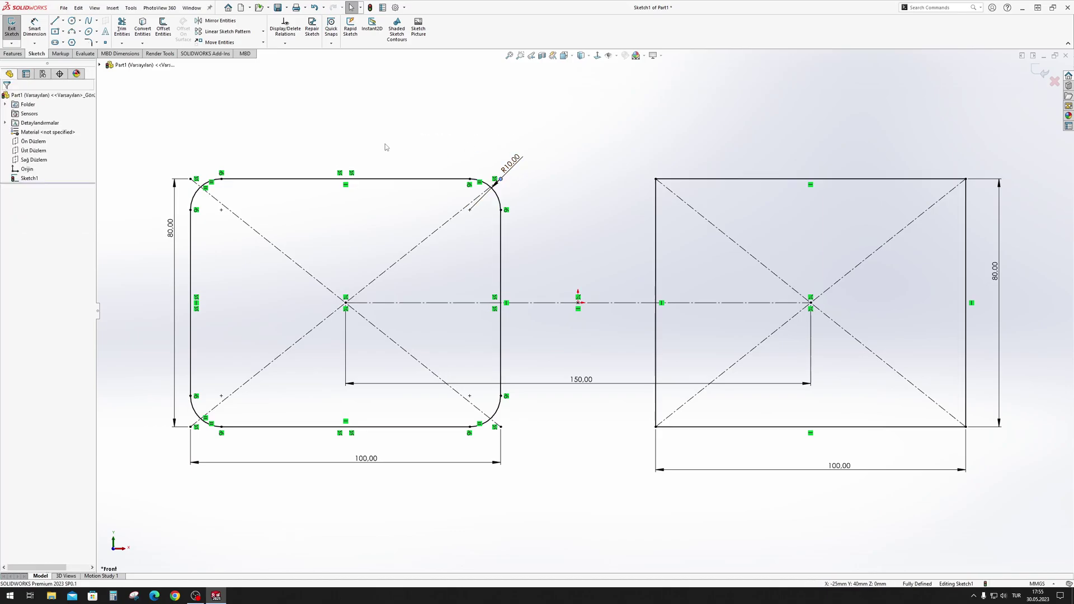
click(87, 42)
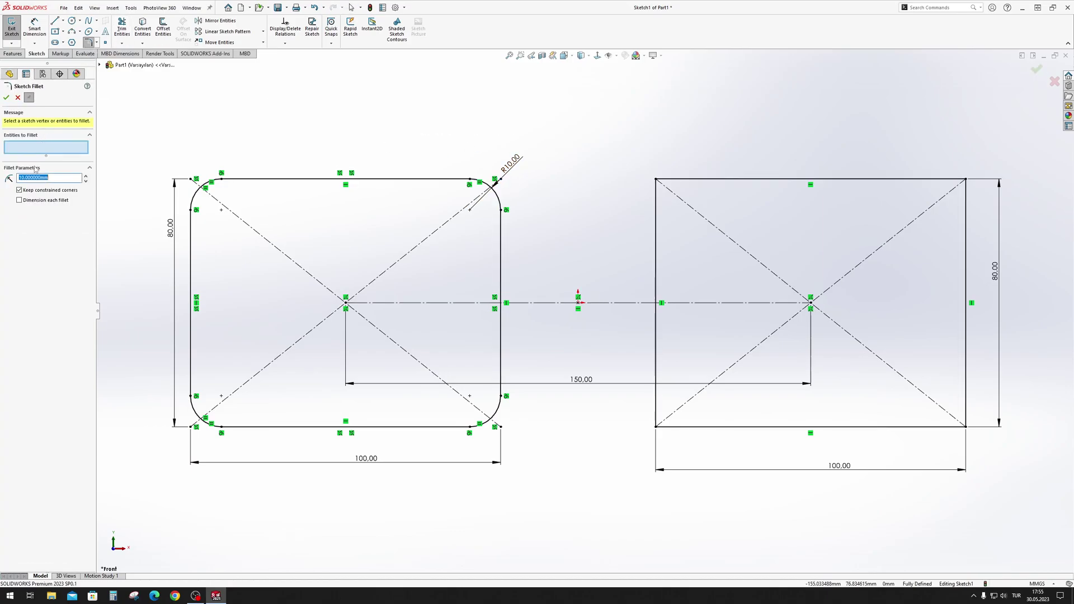
drag(624, 145, 1009, 520)
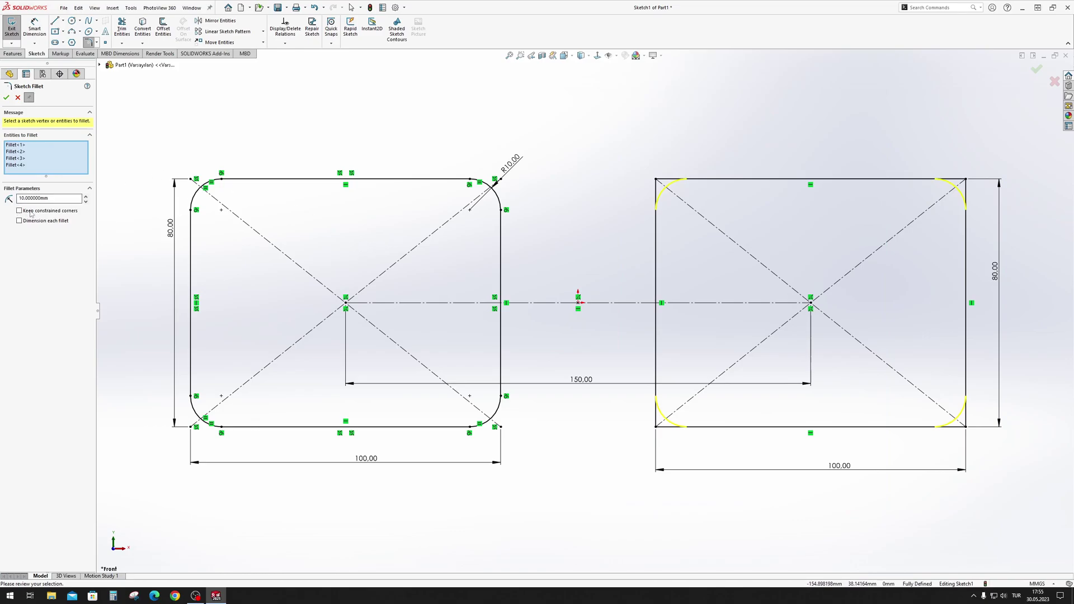
click(6, 97)
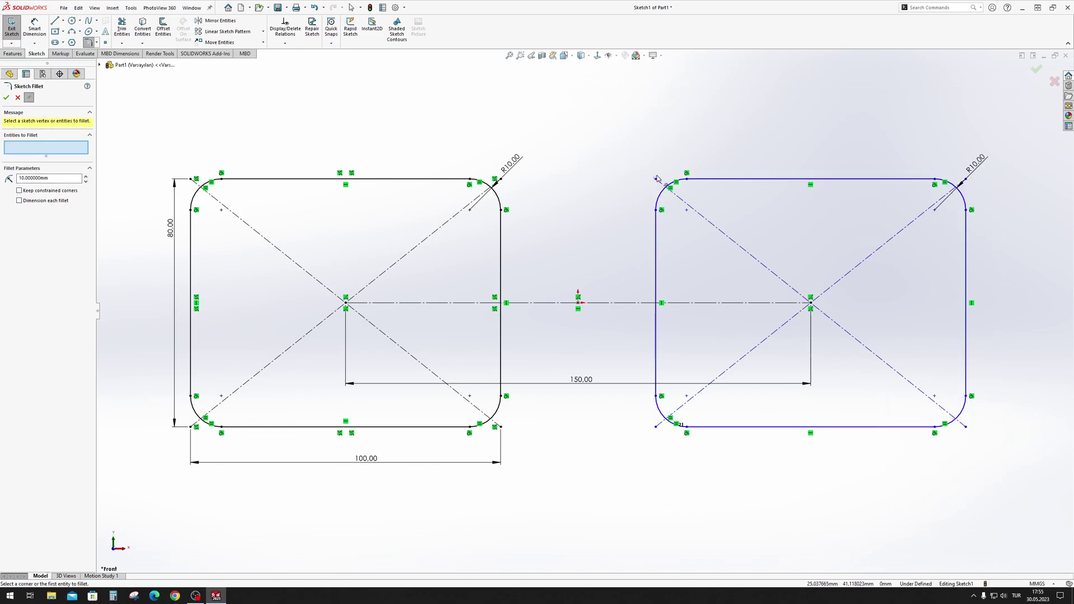
key(Escape)
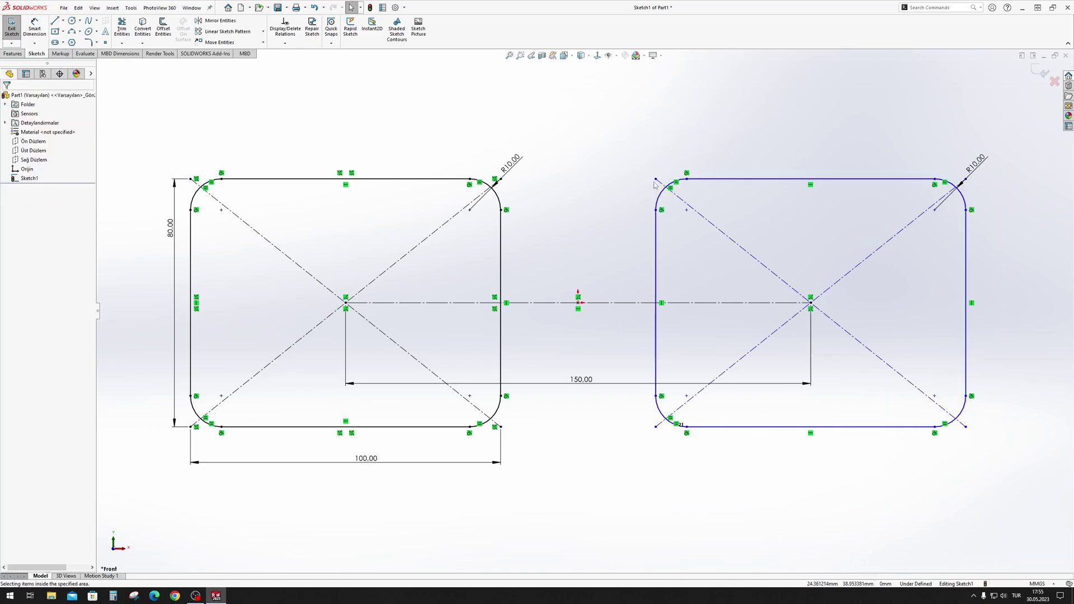
drag(655, 180, 743, 117)
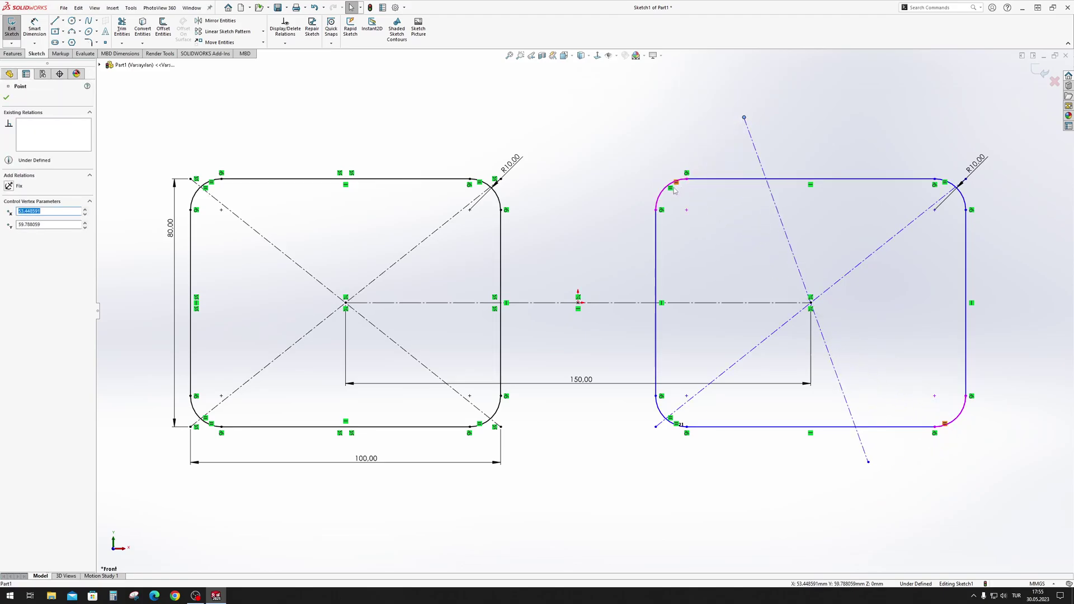
drag(688, 182, 634, 261)
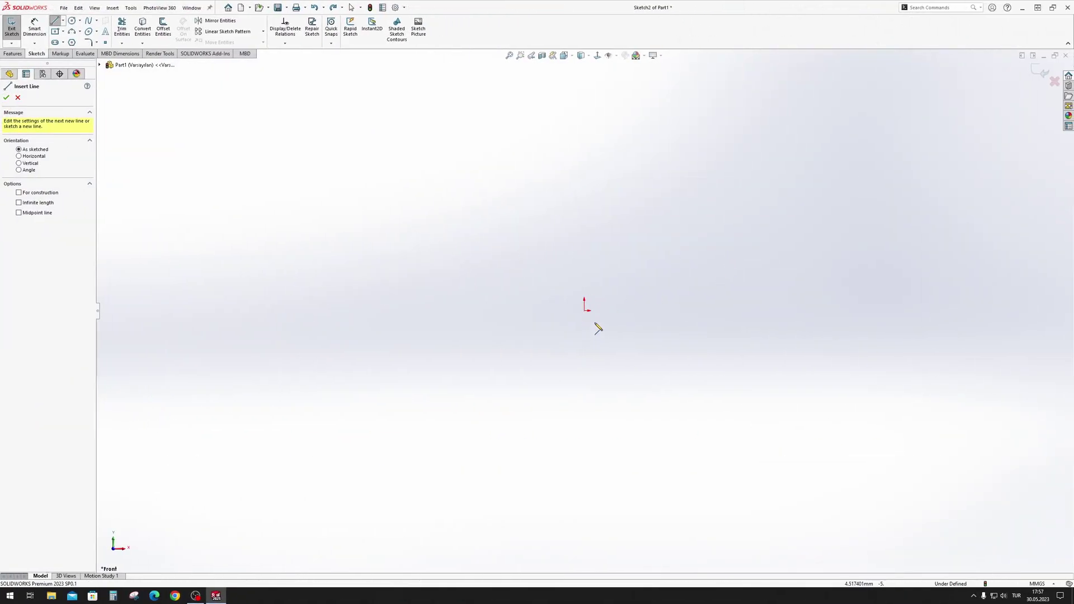
Step: Draw a right triangle from the origin: horizontal base, vertical side and hypotenuse
click(585, 311)
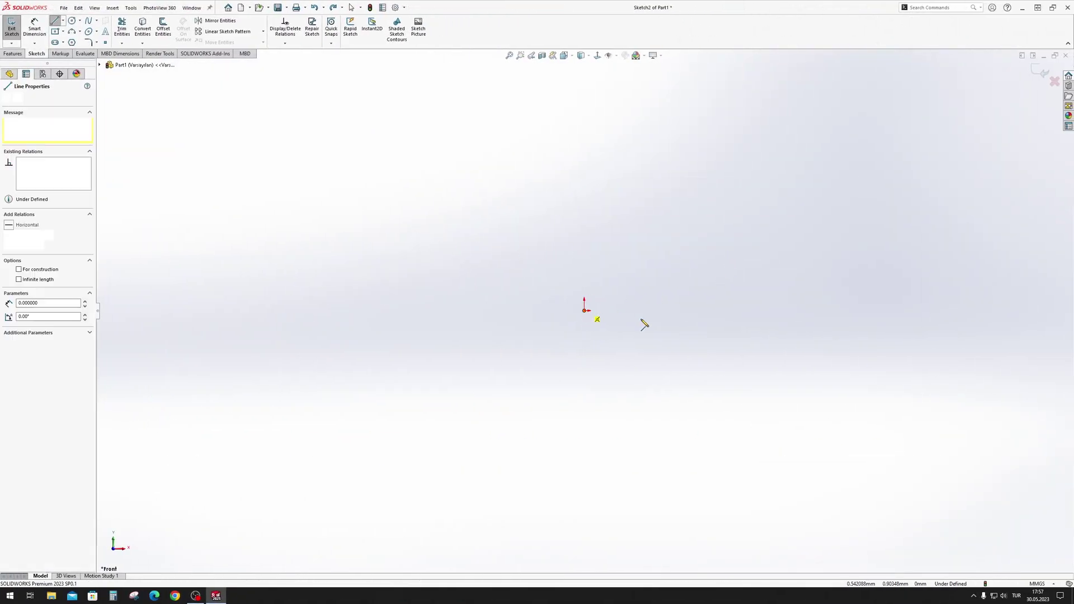
click(706, 310)
click(707, 190)
key(Escape)
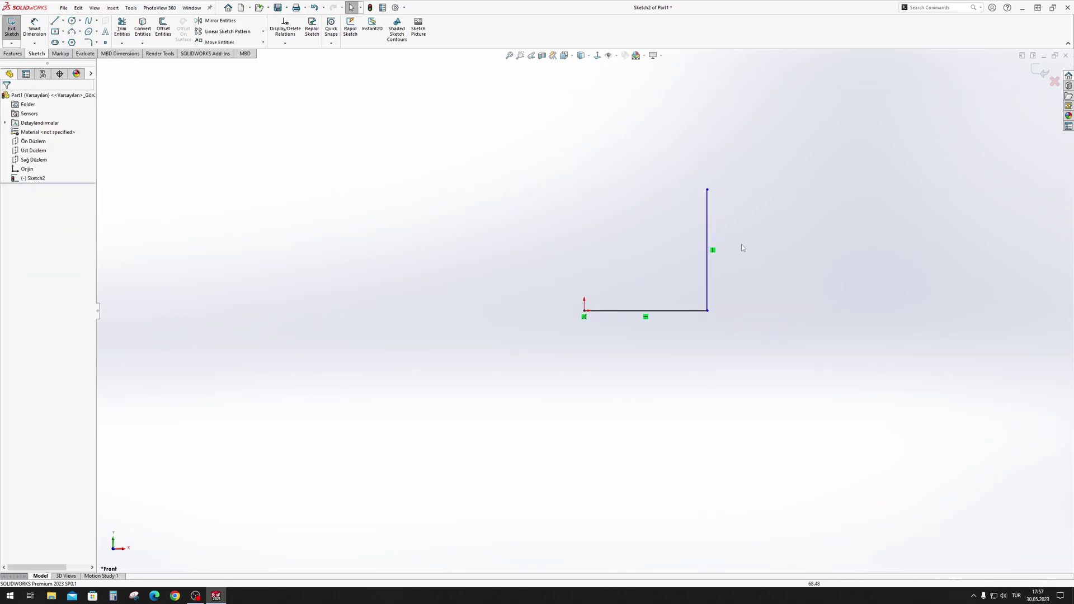
key(l)
click(584, 310)
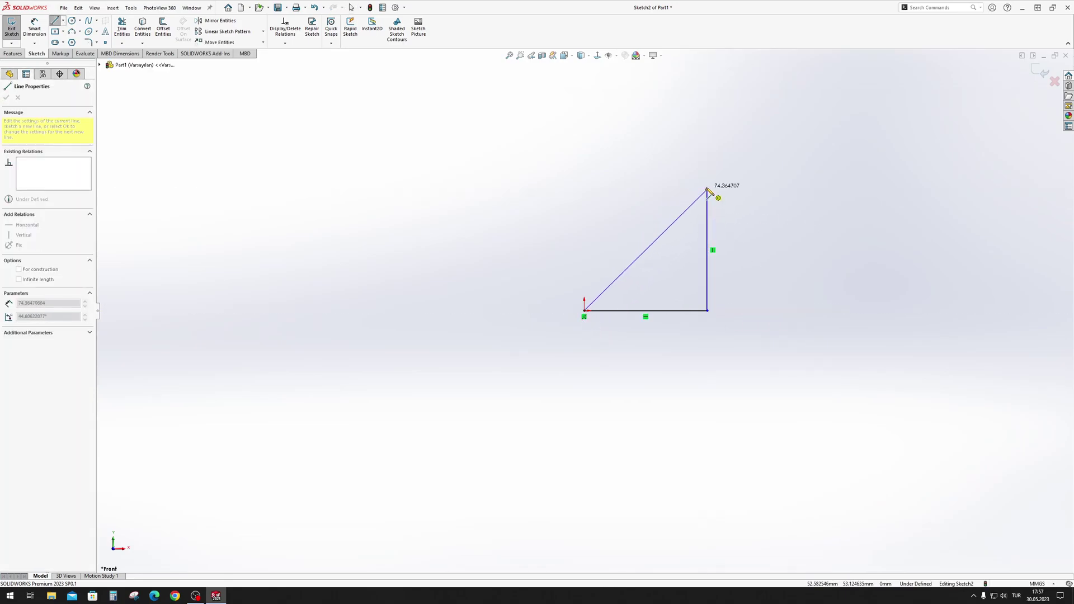
click(706, 190)
key(Escape)
Step: Dimension the triangle's base to 50.00
right_drag(664, 367, 668, 326)
click(674, 311)
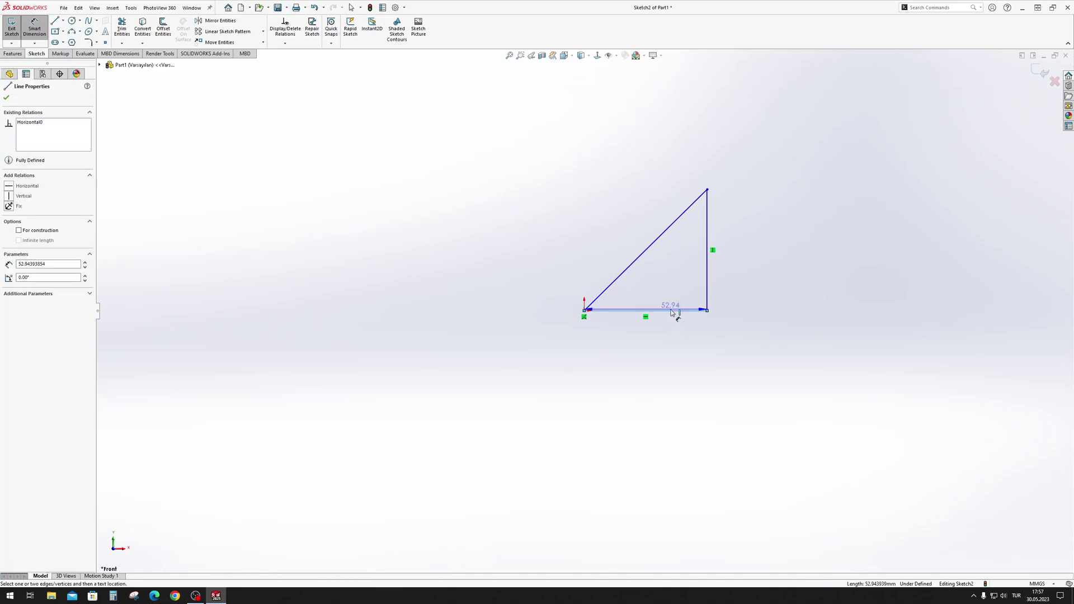
click(660, 357)
key(Return)
key(Escape)
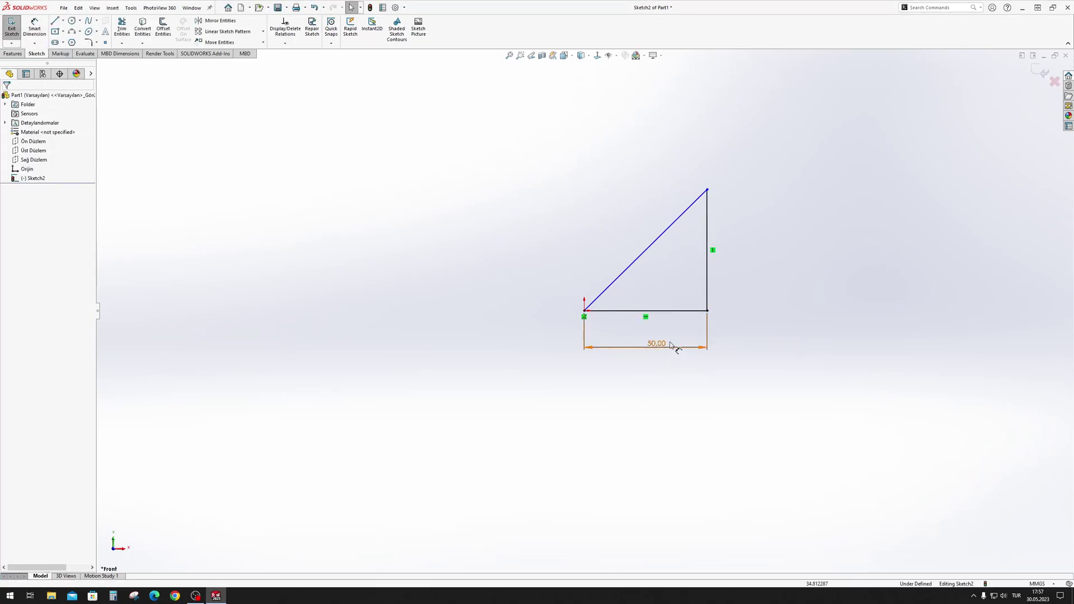
Step: Make the base and vertical side equal
click(677, 311)
ctrl+click(707, 277)
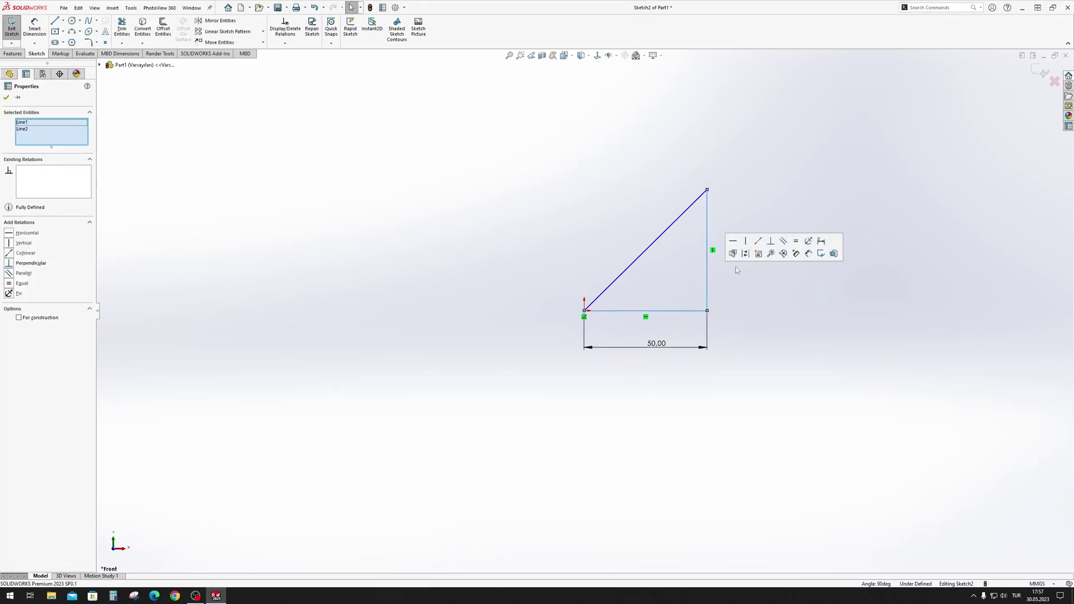
click(796, 241)
click(88, 42)
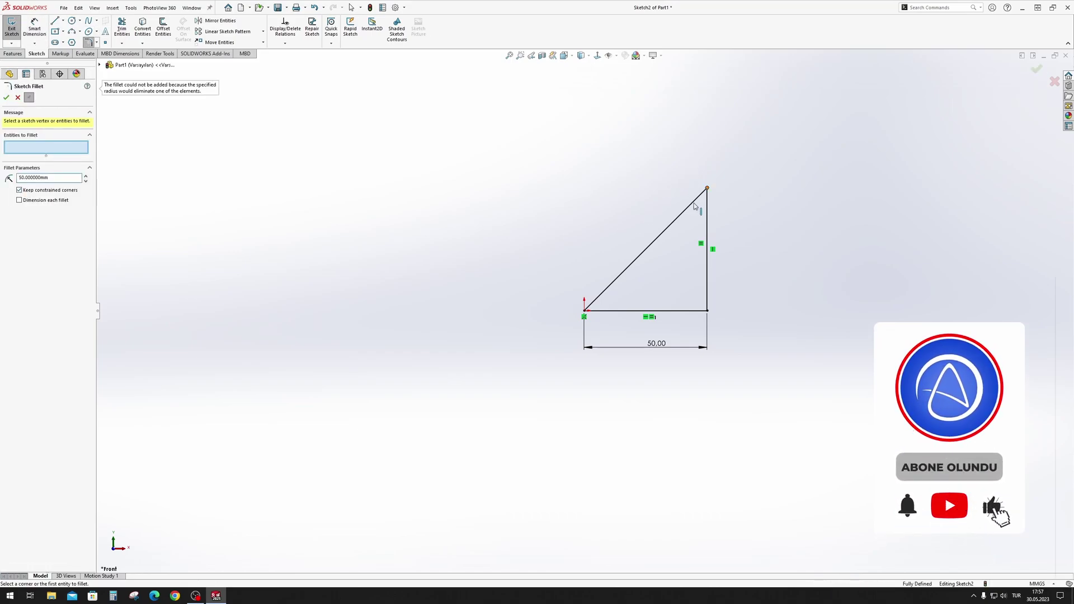
text(10)
click(709, 190)
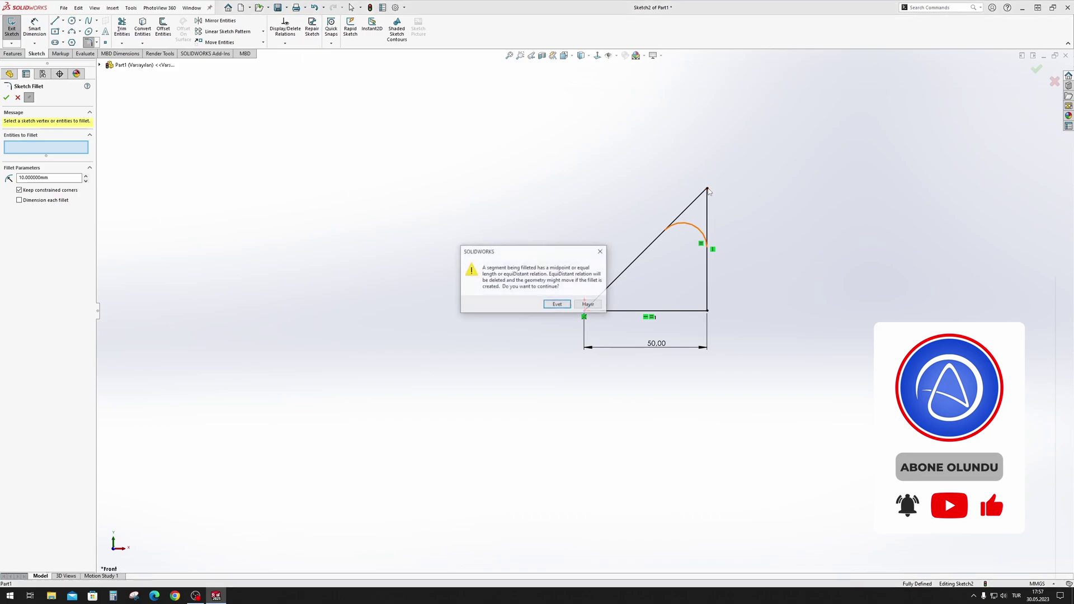
click(553, 305)
key(Return)
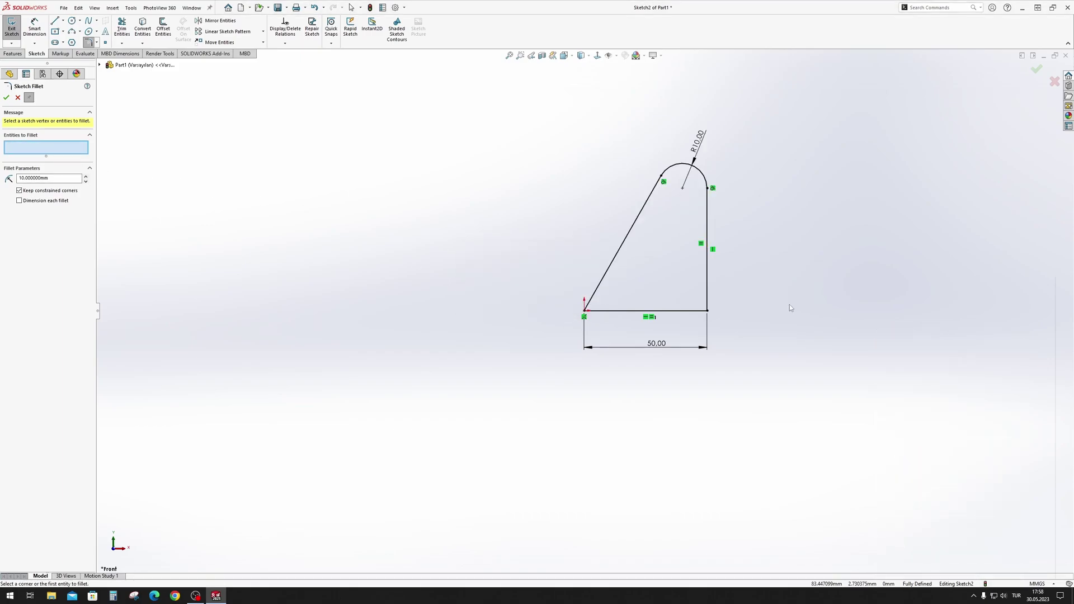
key(Escape)
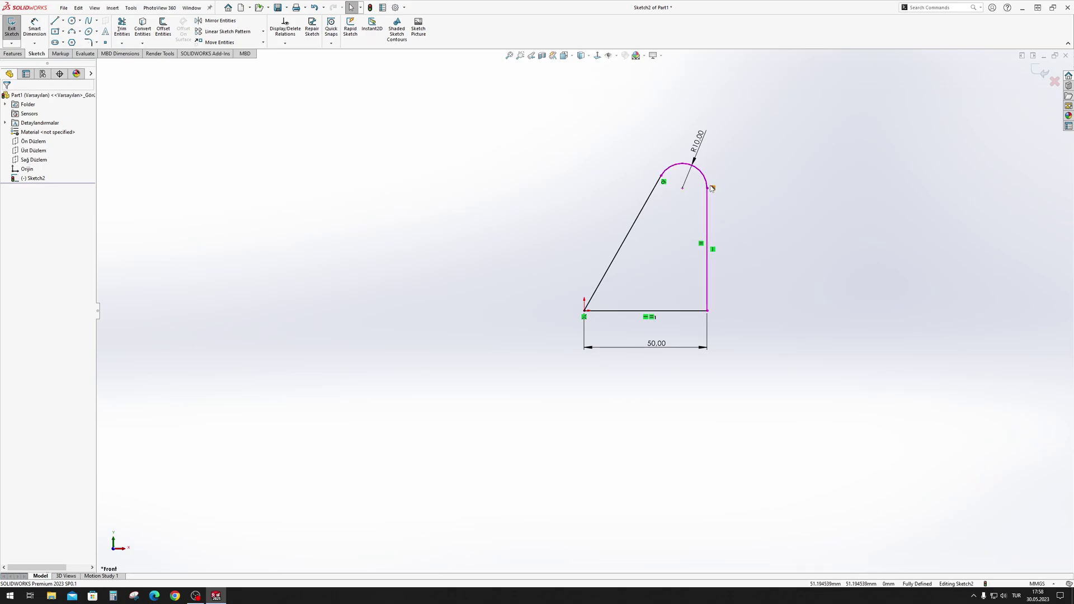
key(ctrl+z)
Step: Dimension the triangle's vertical side to 50.00
key(Escape)
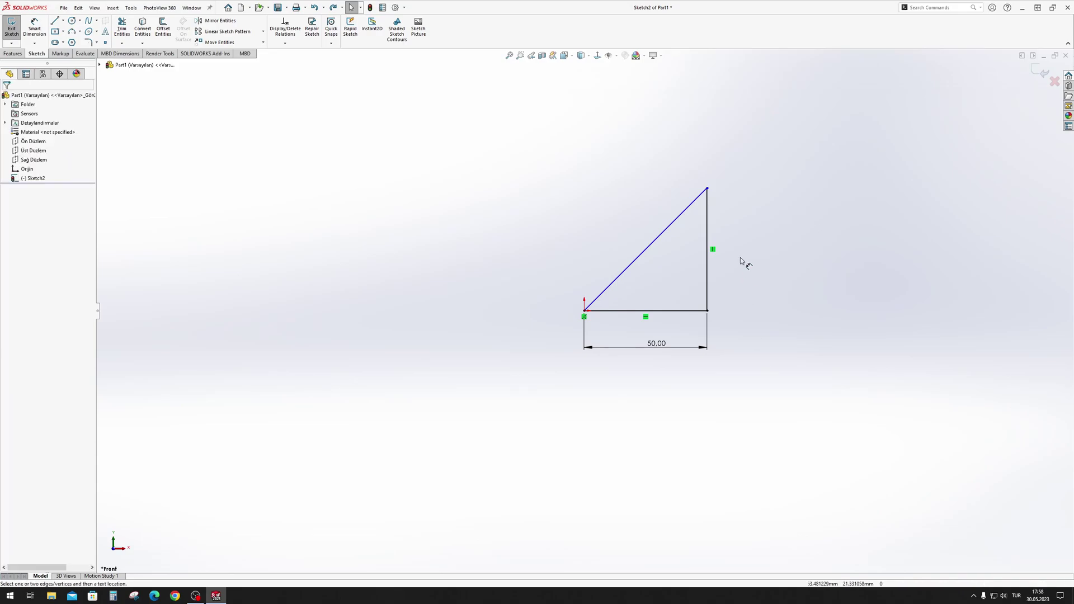
key(d)
click(706, 270)
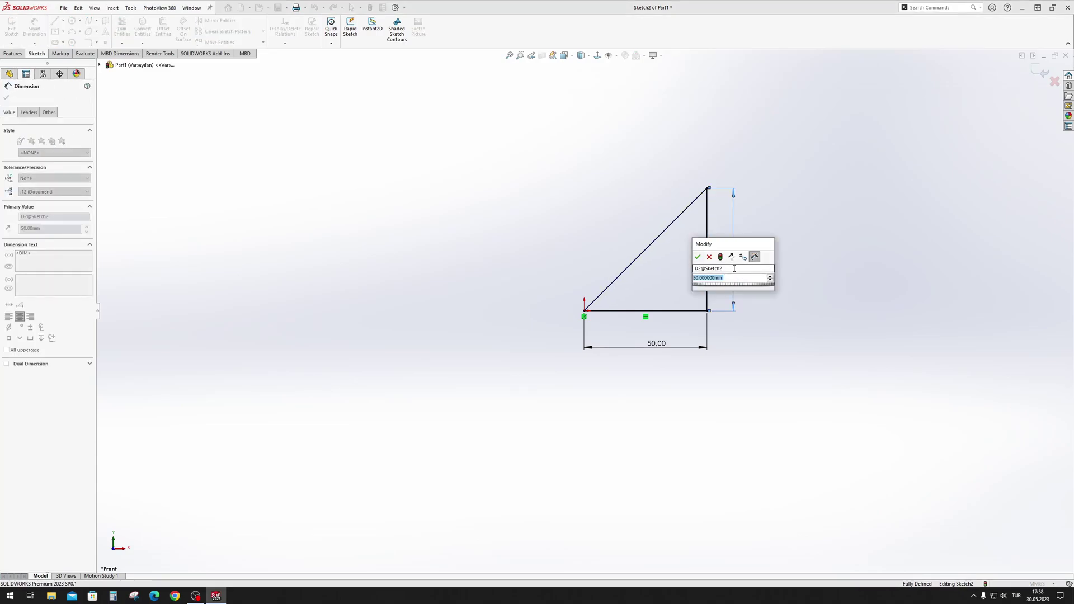
key(Return)
key(Escape)
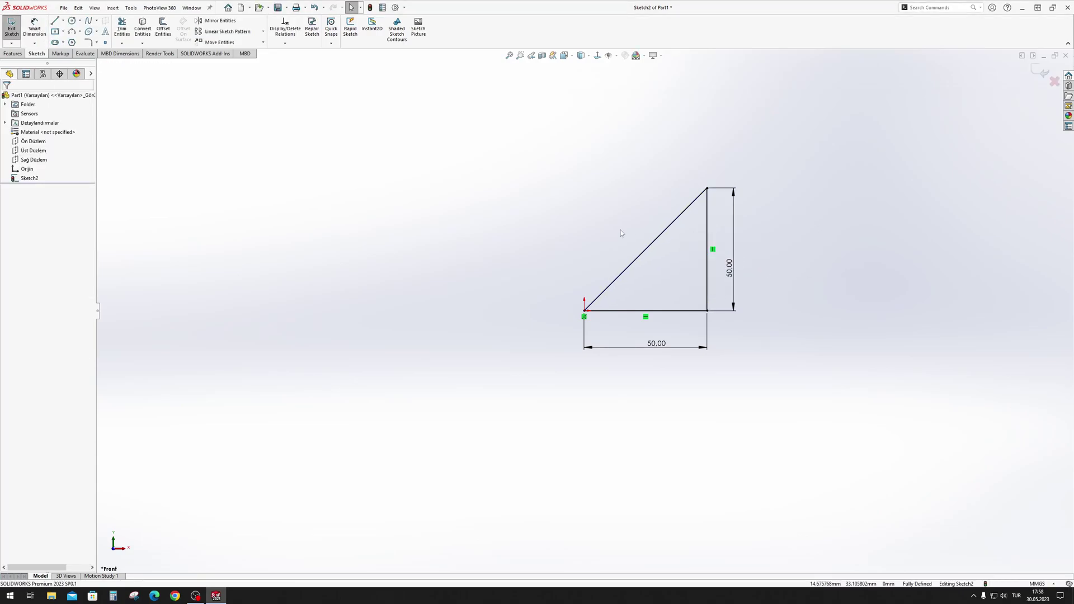
Step: Round the triangle's top vertex with an R10 fillet
key(f)
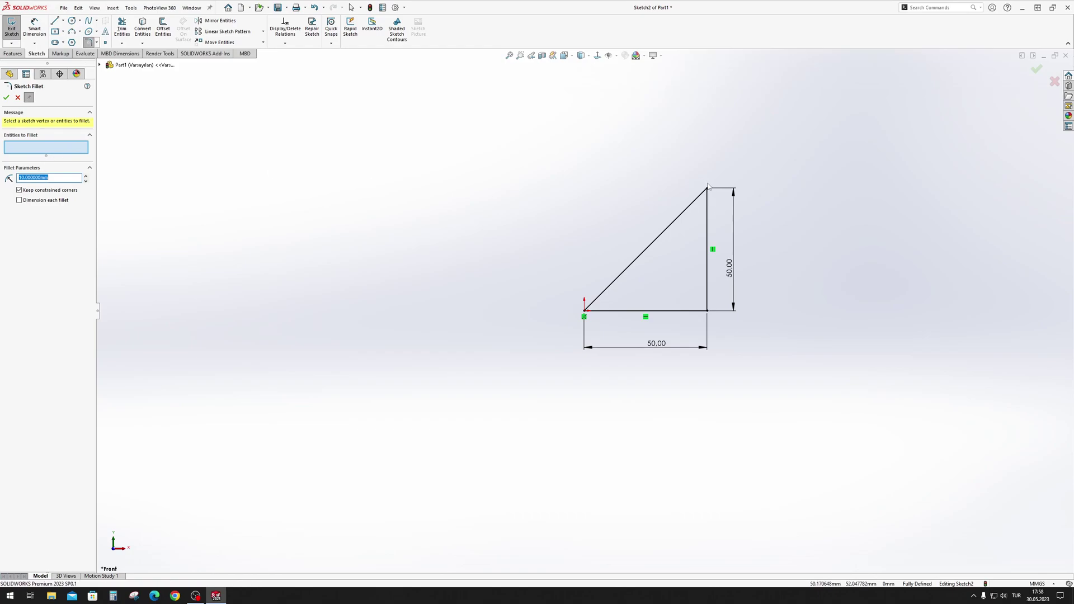
click(708, 187)
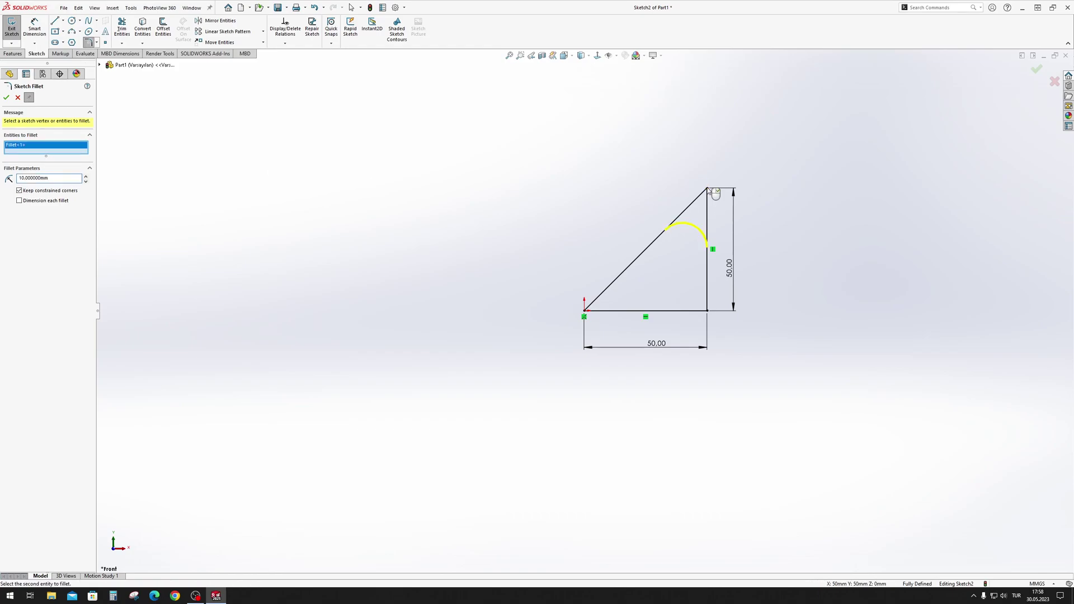
click(6, 98)
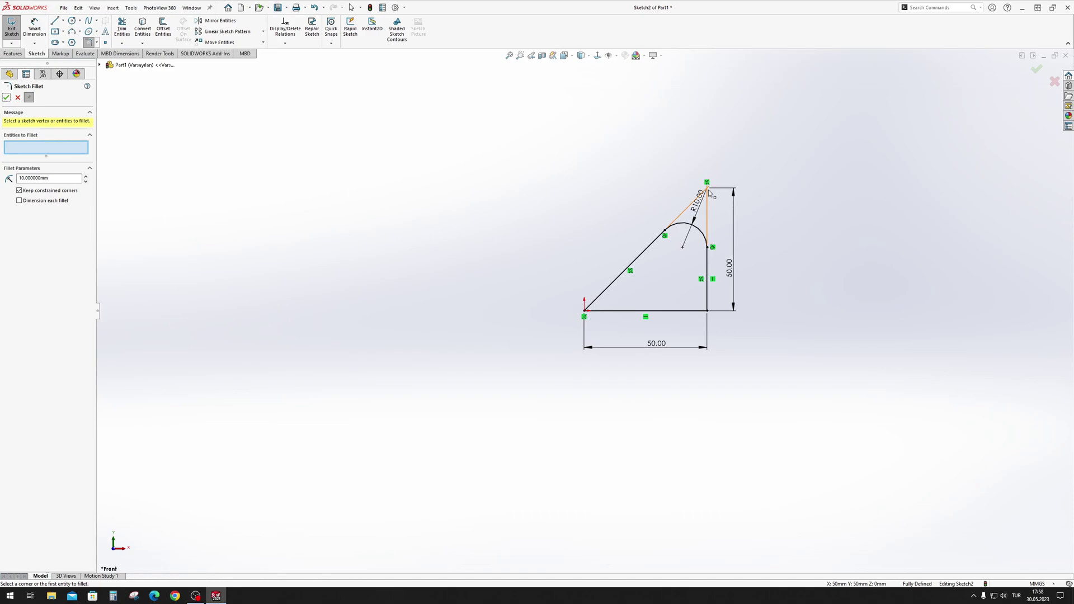
Step: Confirm the R10 fillet and nudge the vertical 50.00 dimension slightly to the right
click(7, 98)
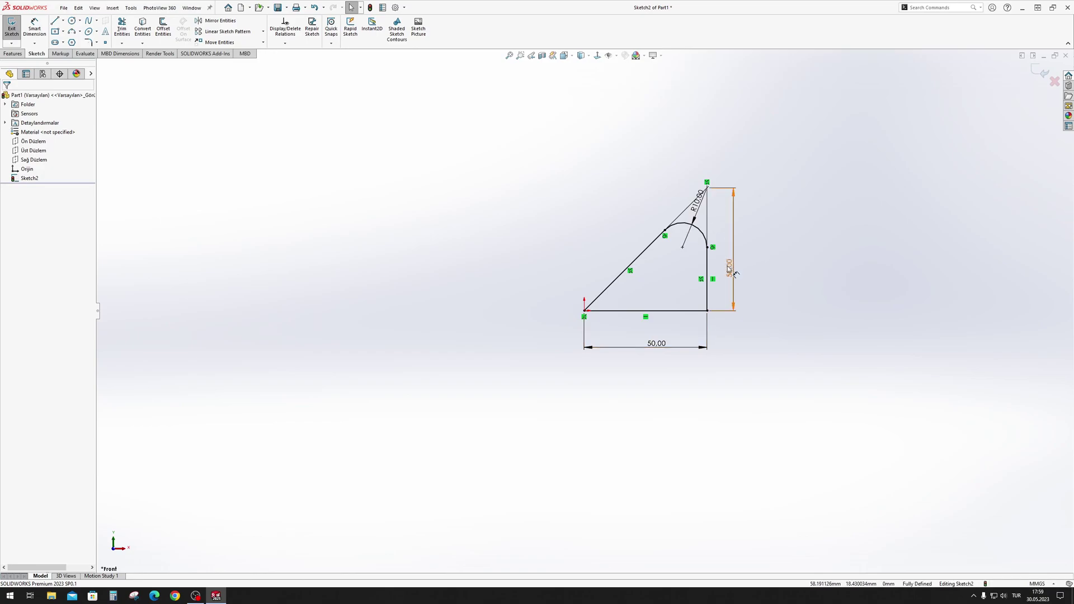
mouse_move(733, 275)
mouse_down()
mouse_move(736, 248)
mouse_move(737, 257)
mouse_up()
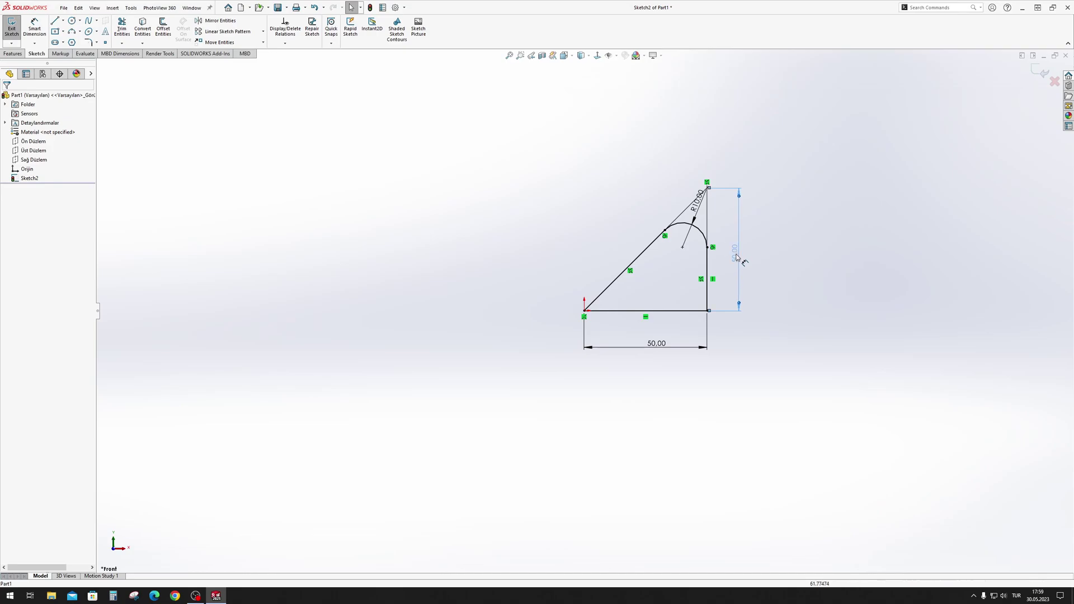
right_click(731, 224)
click(774, 193)
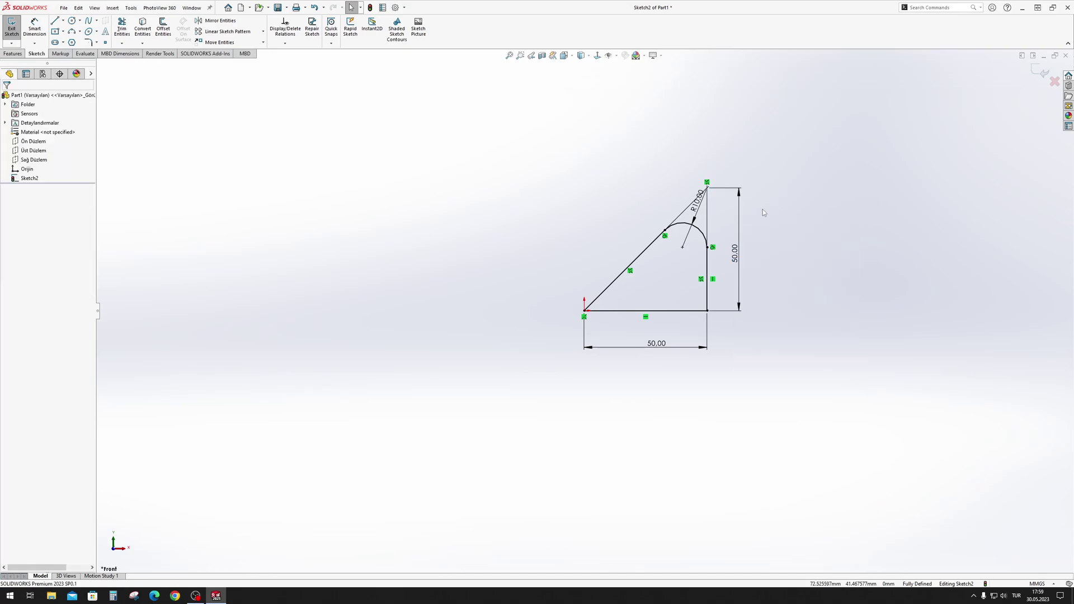